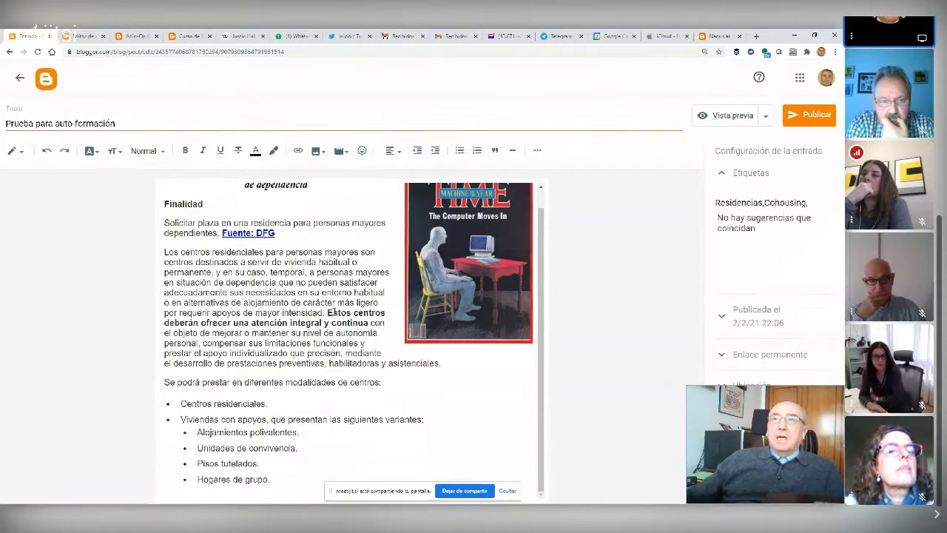
Step: Start a new paragraph at the bold sentence "Estos centros deberán ofrecer una atención integral y continua", keeping only one paragraph break before it
key(Return)
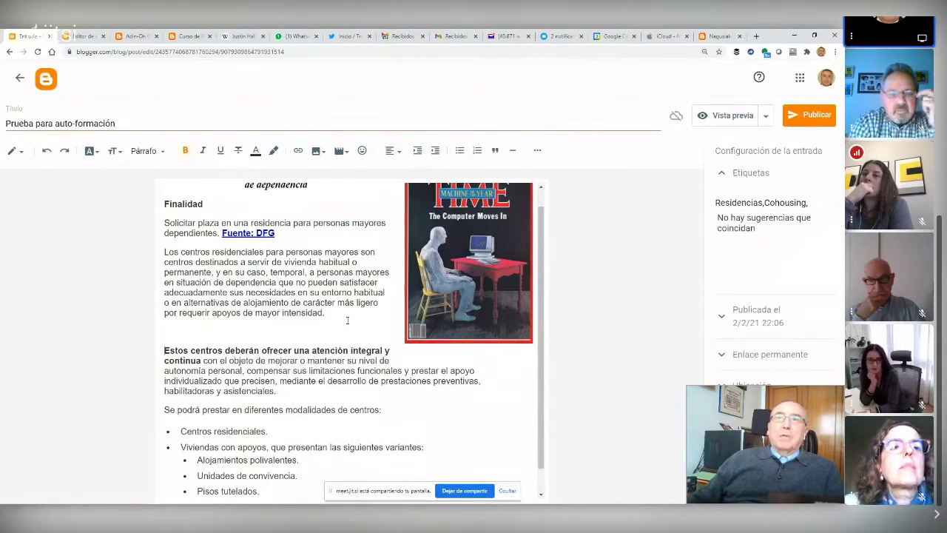
scroll(348, 322, up, 1)
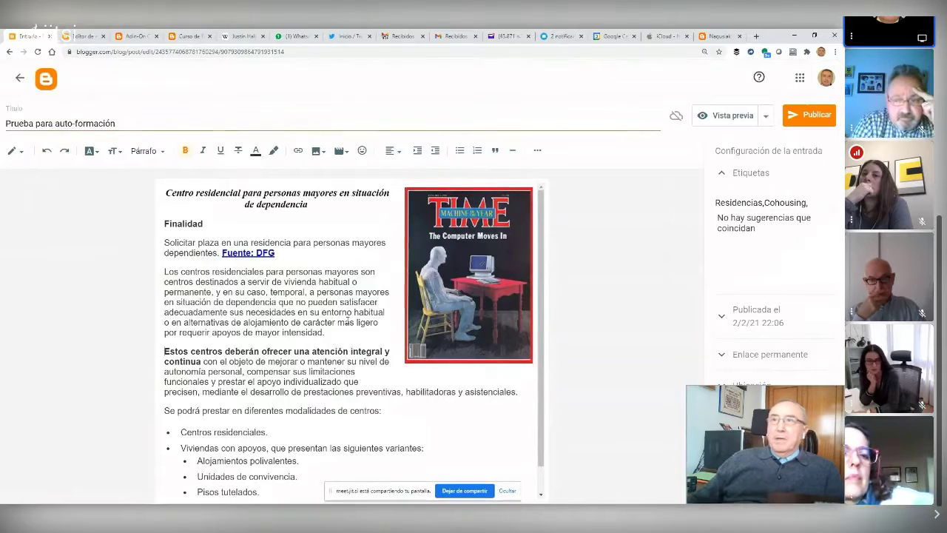
key(Return)
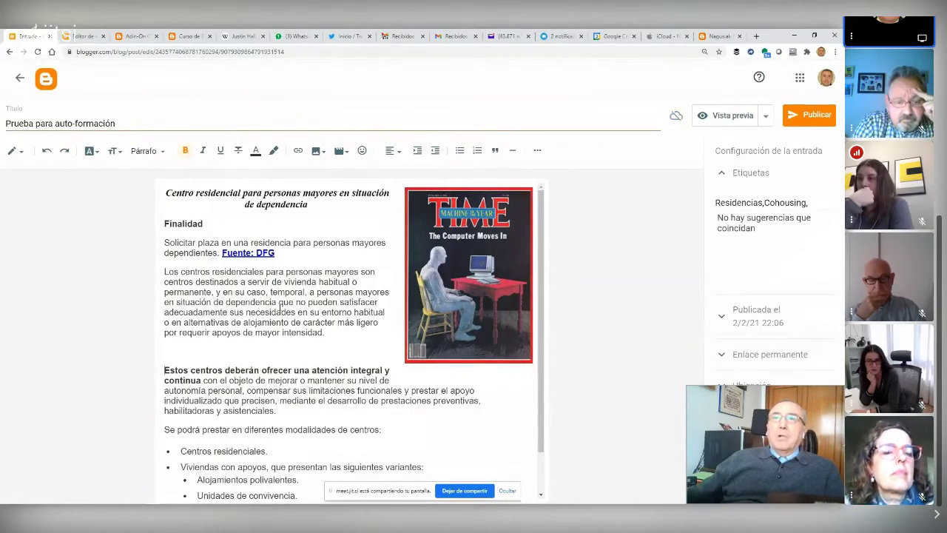
key(BackSpace)
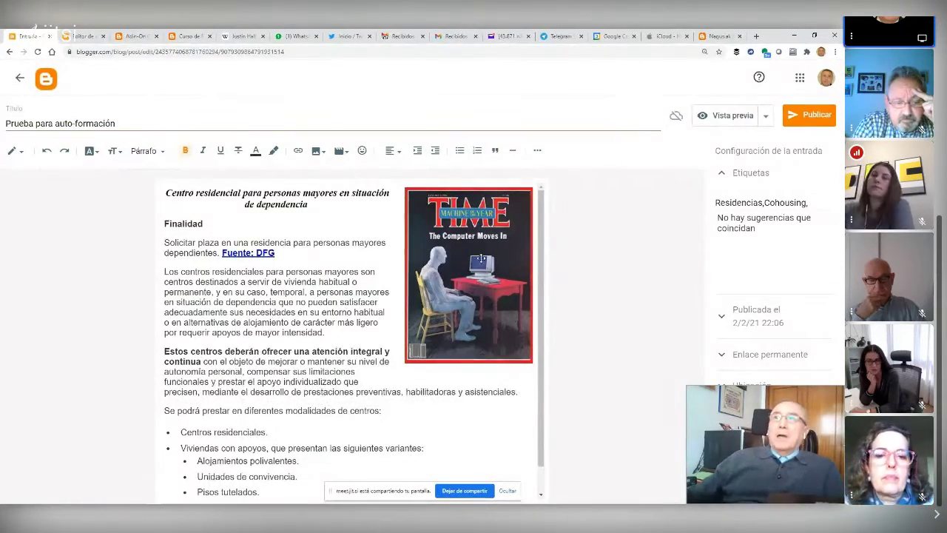
Step: Shrink the TIME cover image proportionally from its lower-left corner, keeping it beside the text
click(419, 334)
drag(405, 362, 435, 319)
click(428, 386)
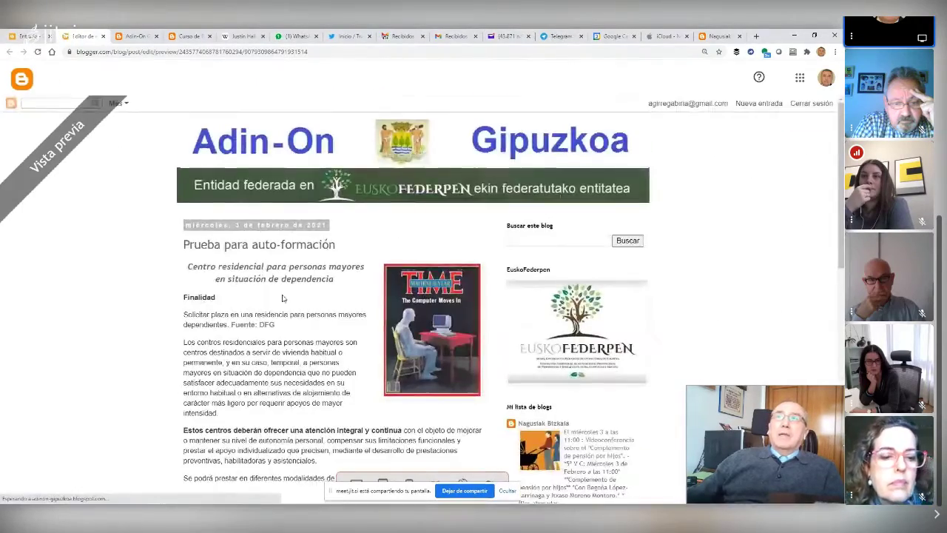
Step: Review the layout of the post "Prueba para auto-formación" in its preview, then return to the post editor
scroll(286, 296, down, 3)
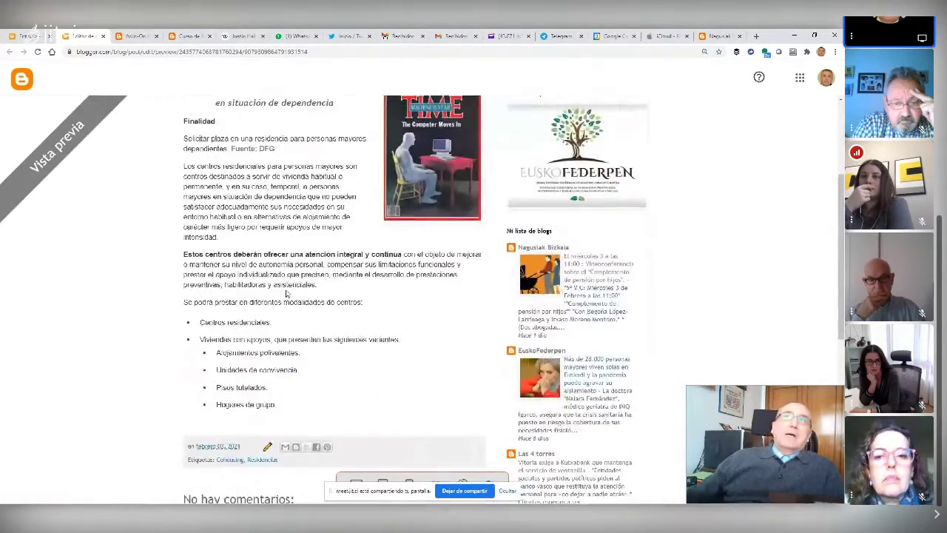
scroll(286, 295, up, 2)
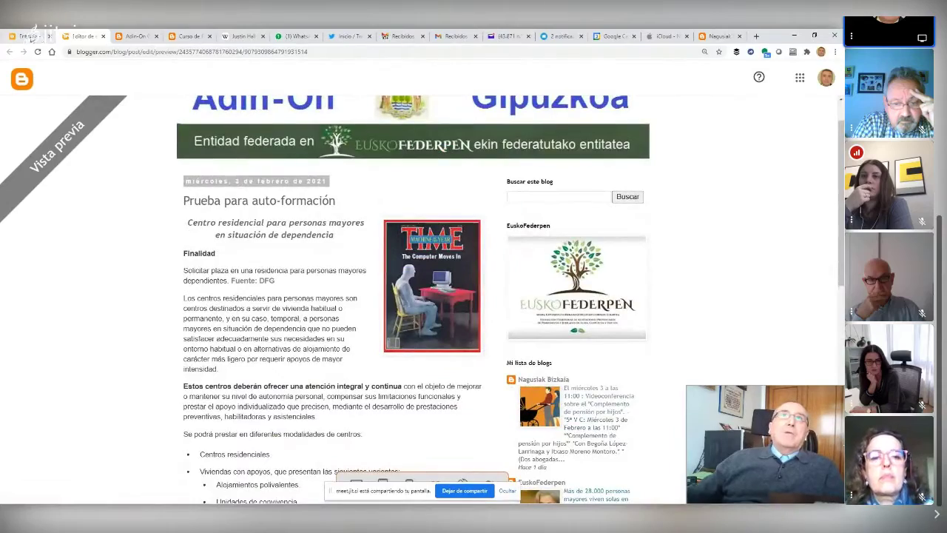
click(28, 36)
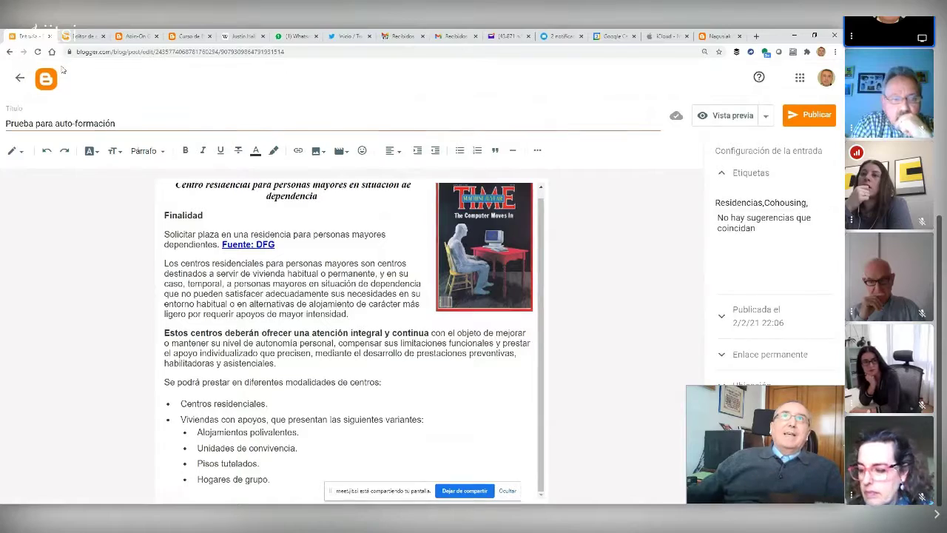
Step: Leave the post editor, switch to the blog "Despertar a la escritura" and look at the status filters of its post list
click(17, 78)
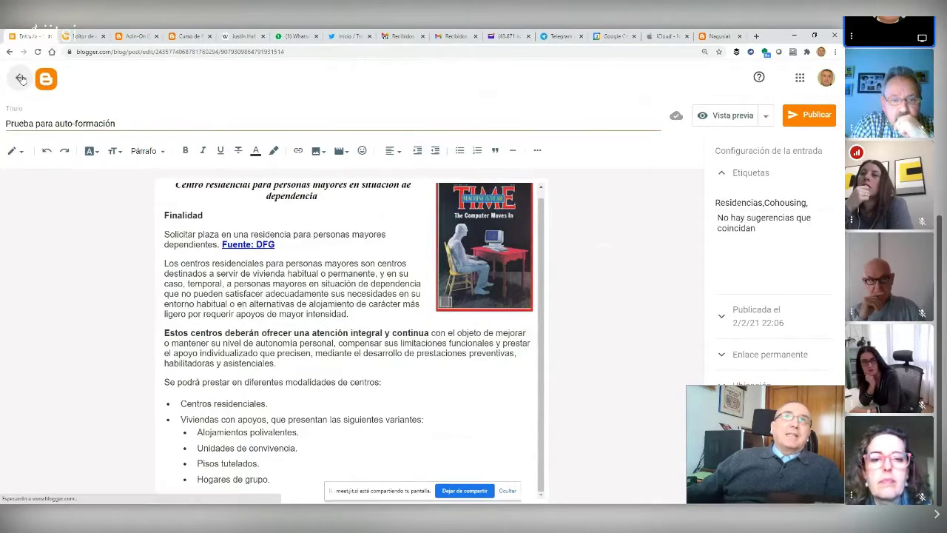
click(53, 109)
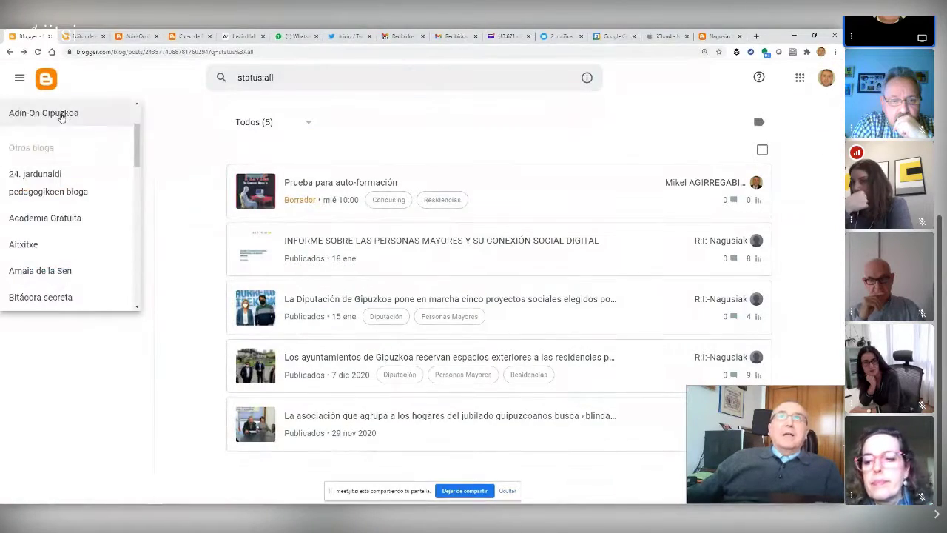
scroll(113, 180, up, 2)
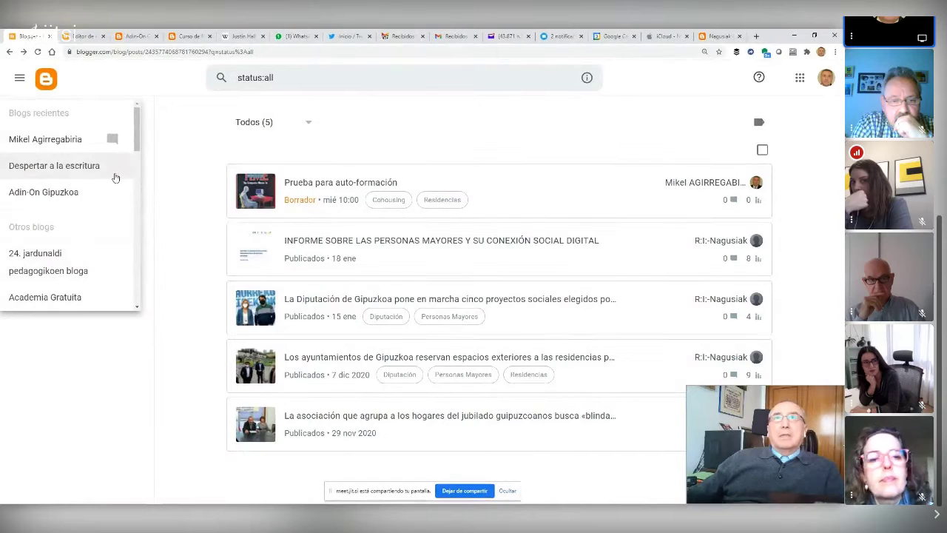
click(15, 167)
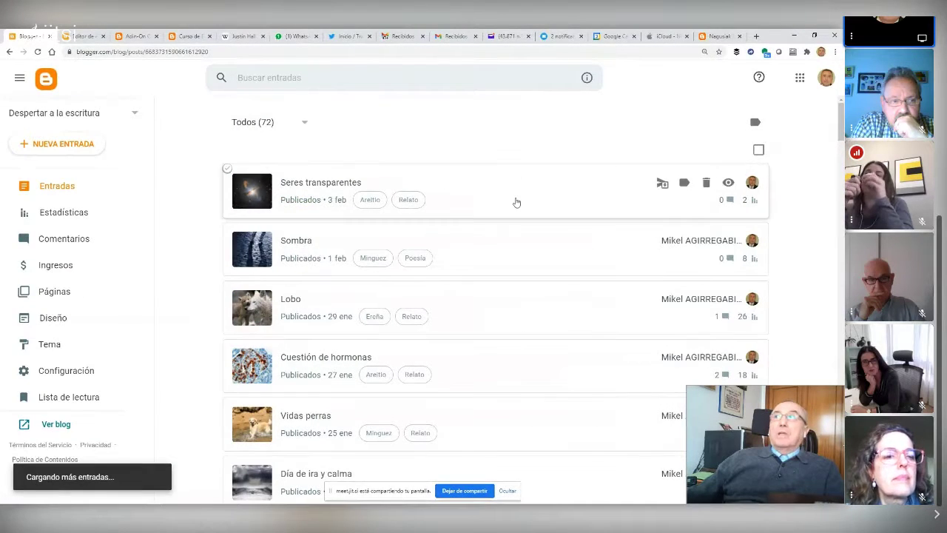
click(252, 123)
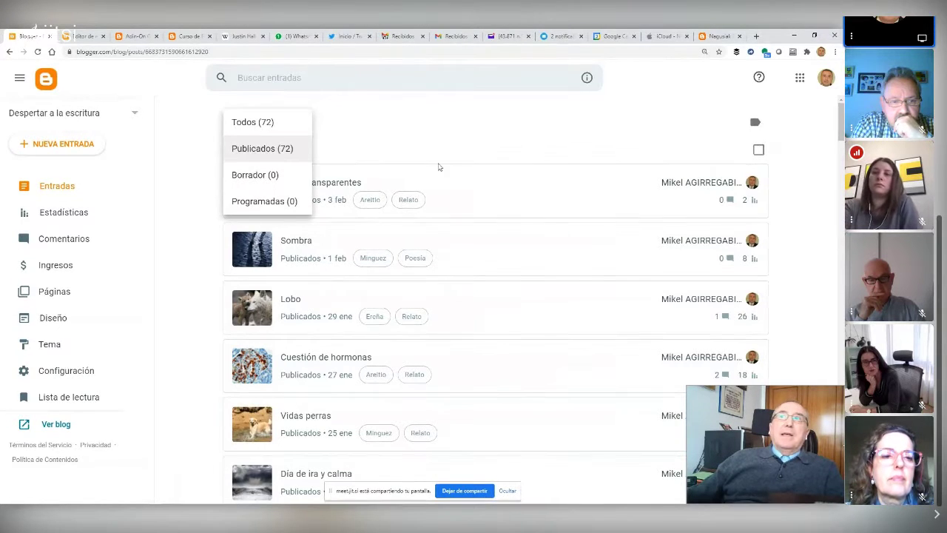
click(402, 163)
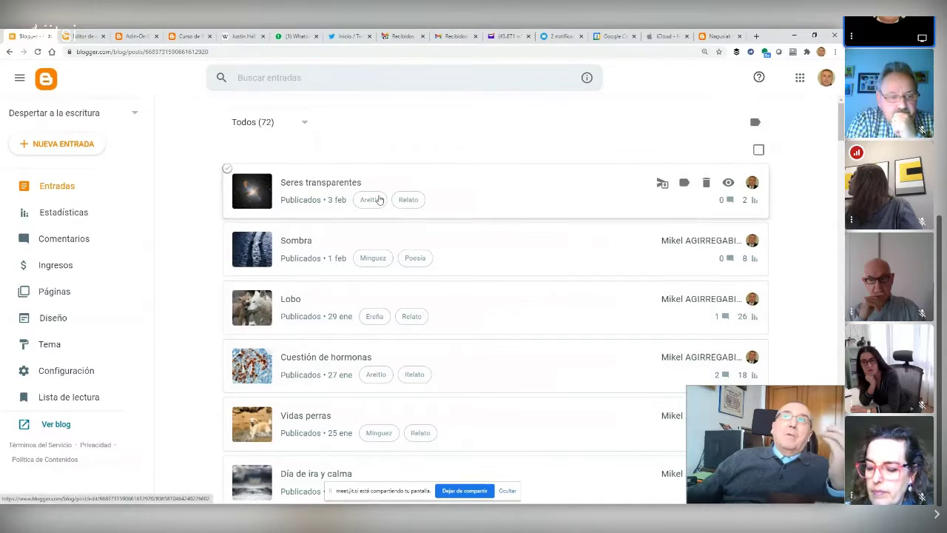
Step: View the published "Despertar a la escritura" blog and examine its header, page-view counter and the posts "Seres transparentes" and "Sombra"
click(57, 424)
scroll(463, 244, down, 3)
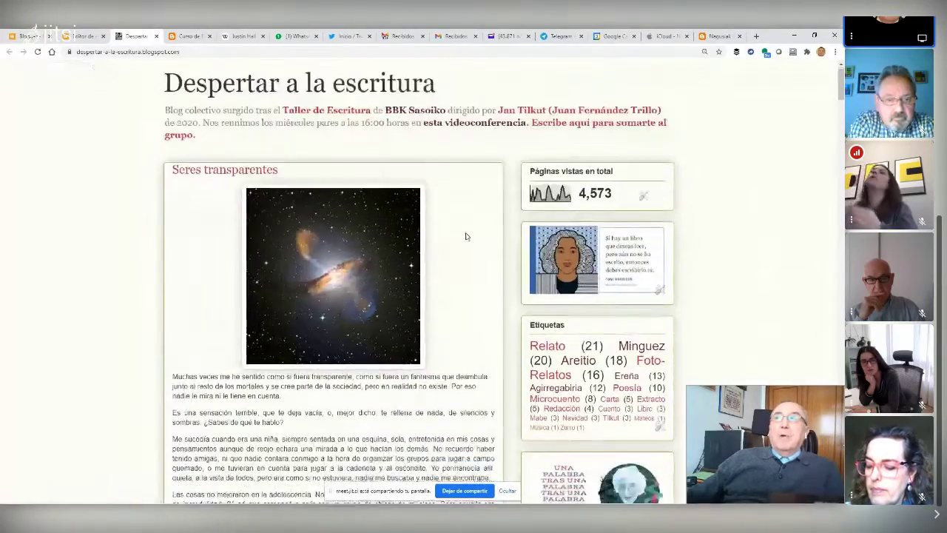
scroll(466, 249, up, 3)
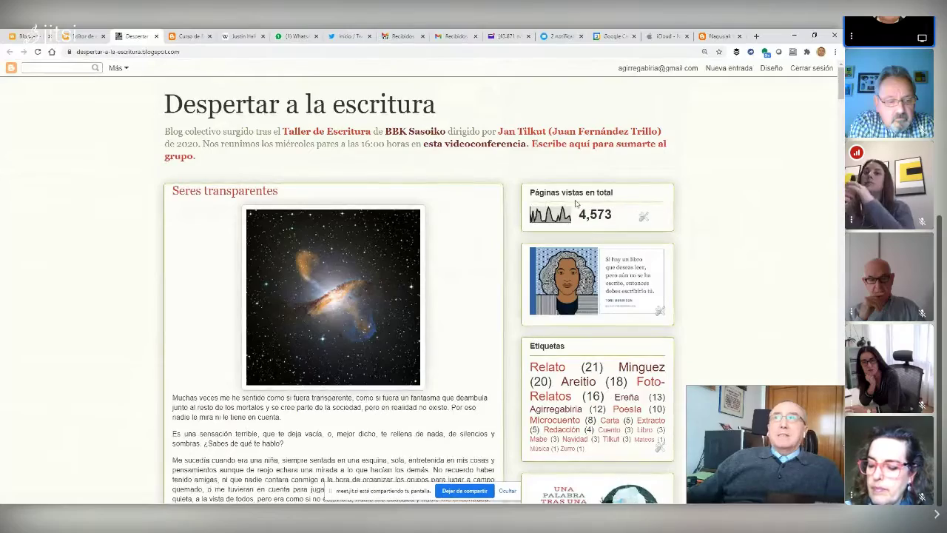
scroll(733, 251, down, 3)
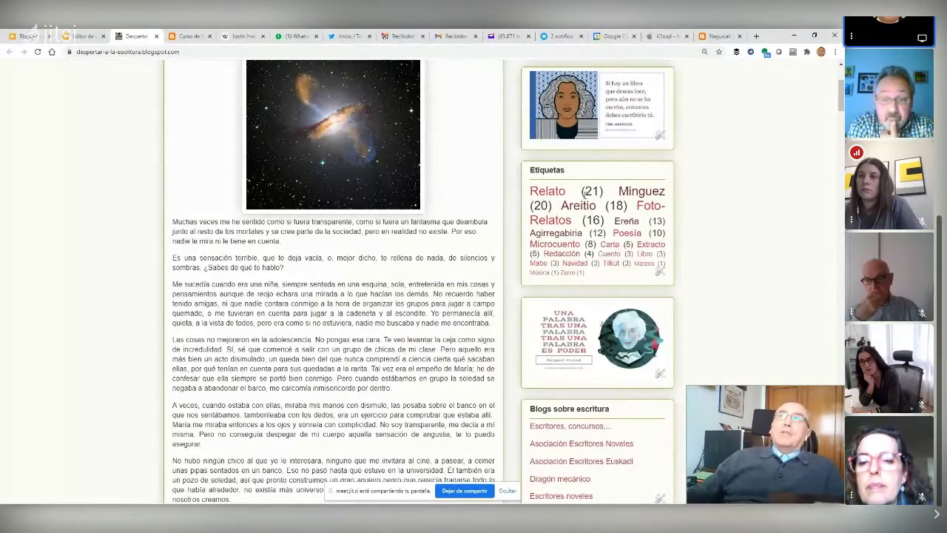
scroll(423, 232, down, 5)
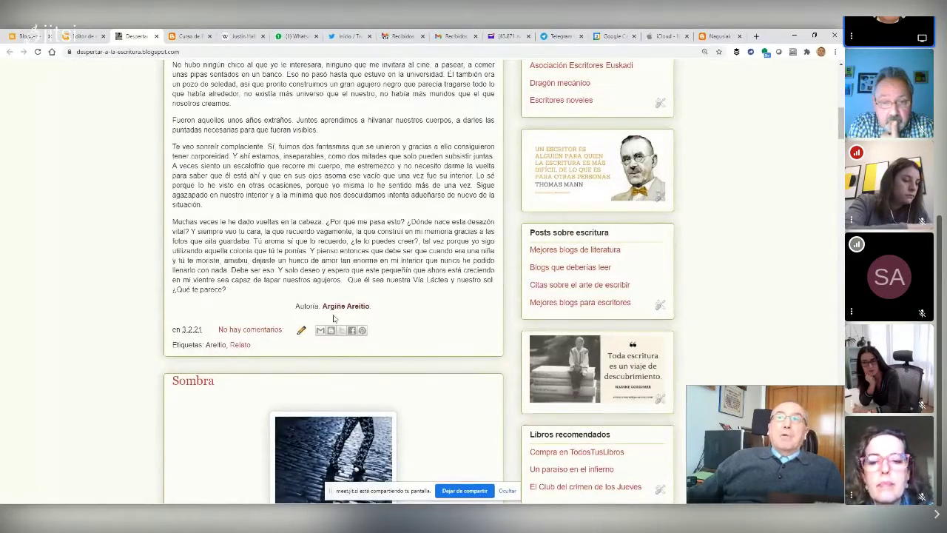
scroll(396, 305, down, 3)
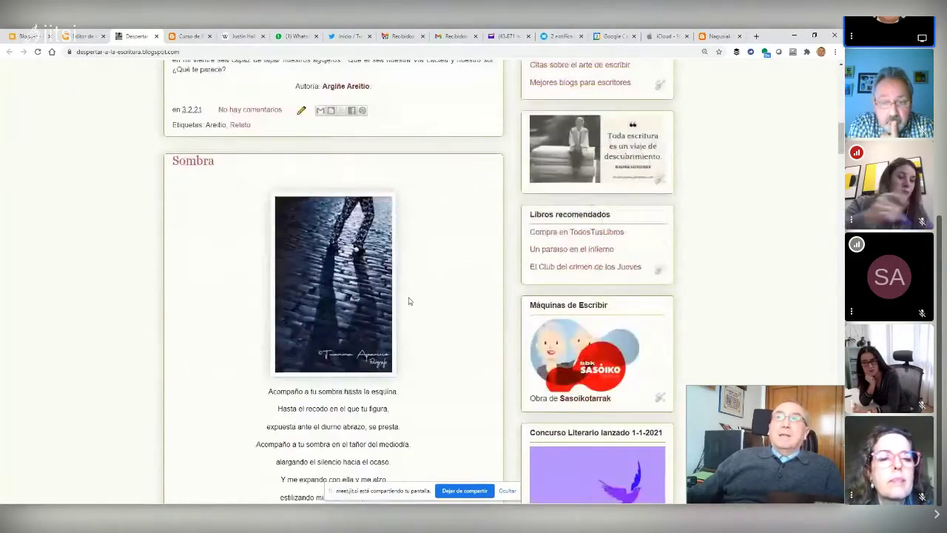
scroll(710, 244, up, 6)
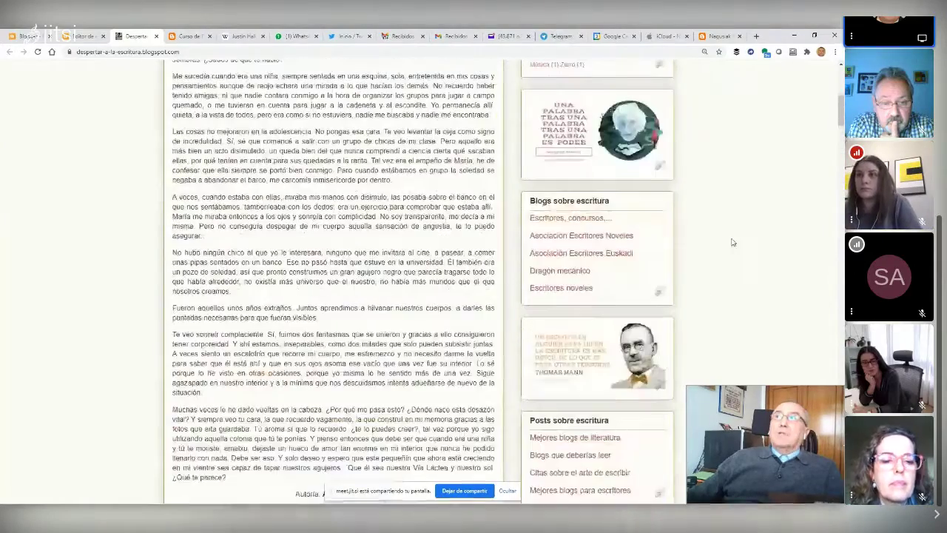
scroll(707, 196, up, 5)
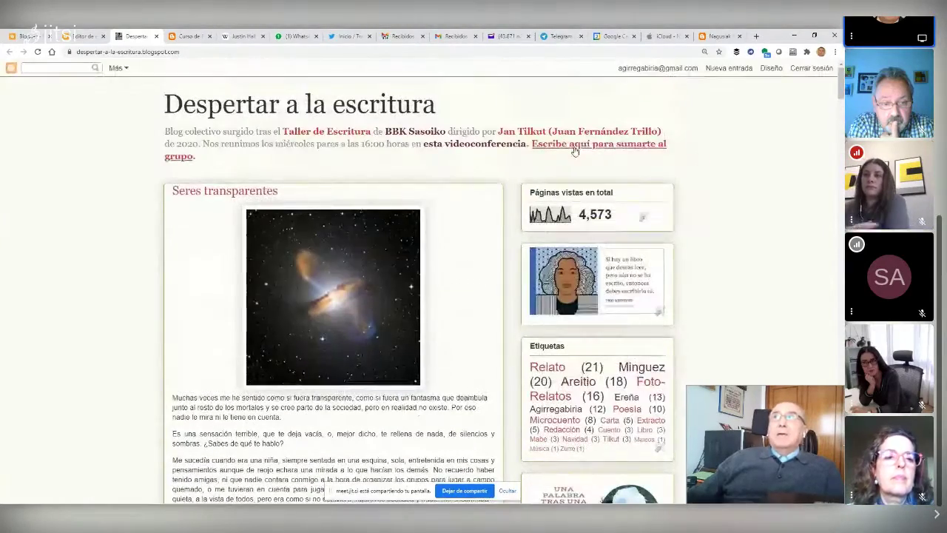
Step: Examine the blog's sidebar gadgets from Etiquetas through the link lists and Follow by Email to the monthly archive
scroll(629, 378, down, 4)
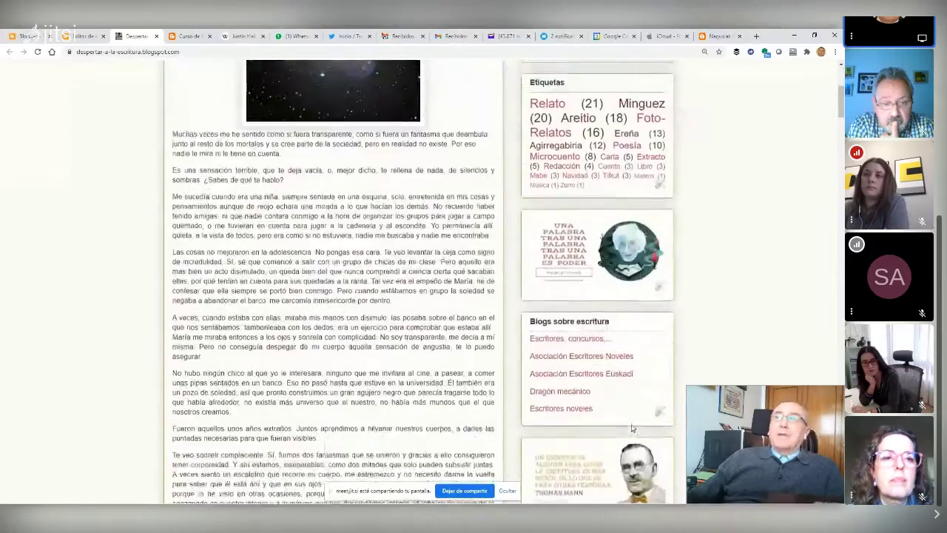
scroll(640, 400, down, 12)
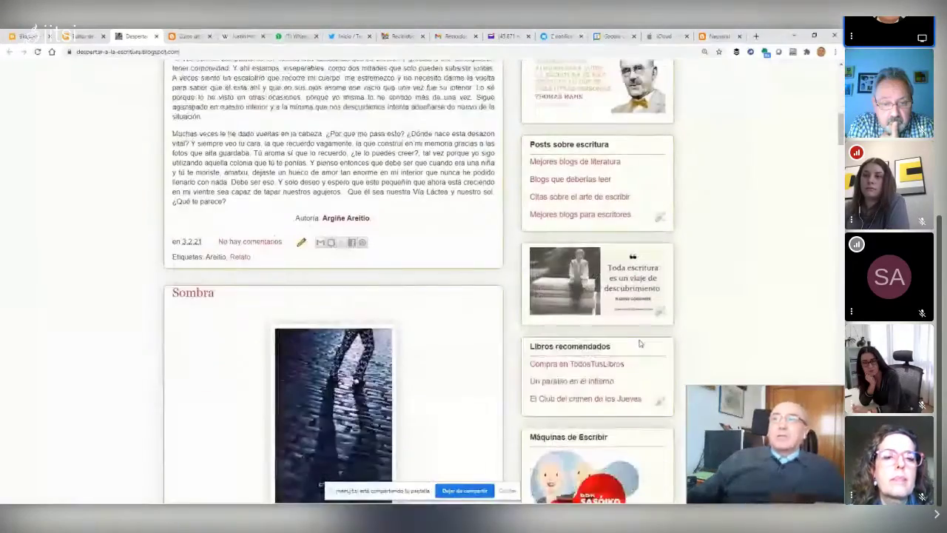
scroll(641, 343, down, 4)
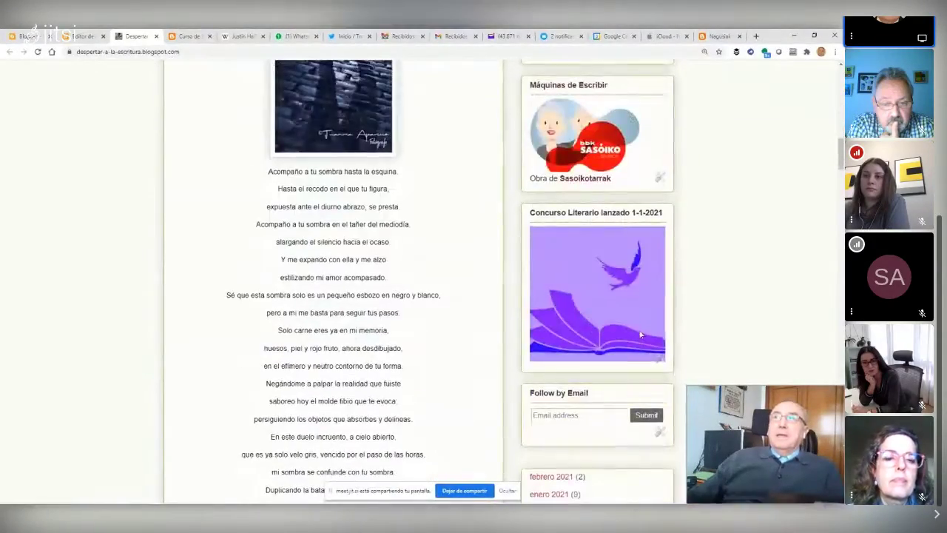
scroll(666, 260, down, 3)
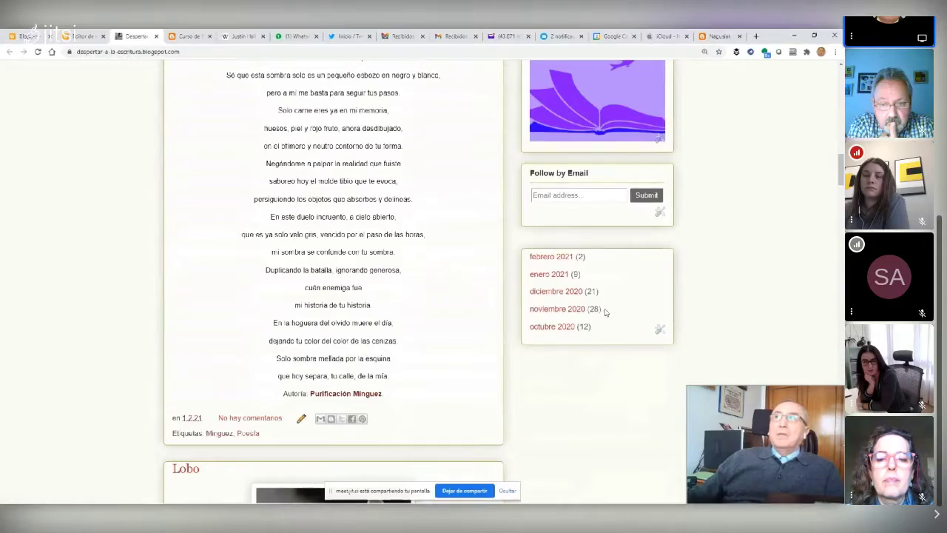
scroll(607, 313, up, 7)
scroll(685, 304, up, 10)
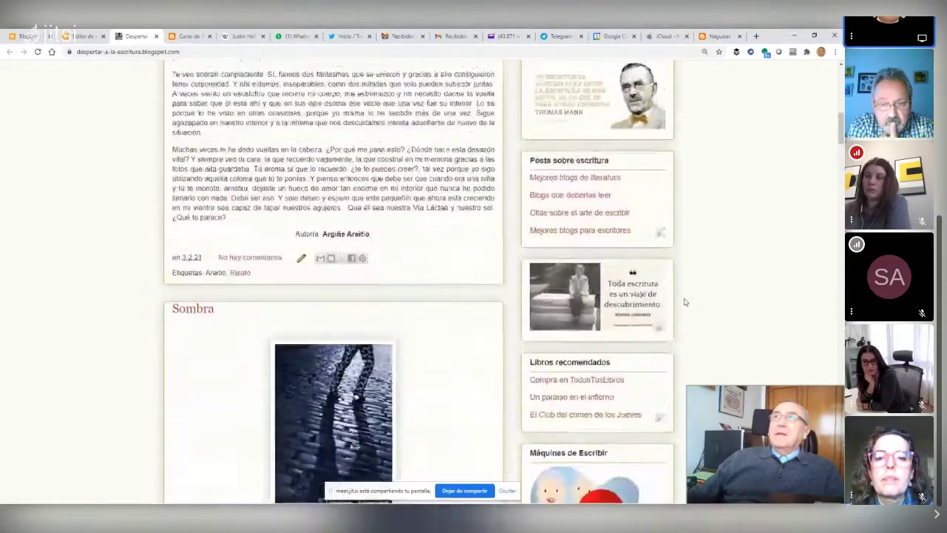
scroll(116, 111, up, 2)
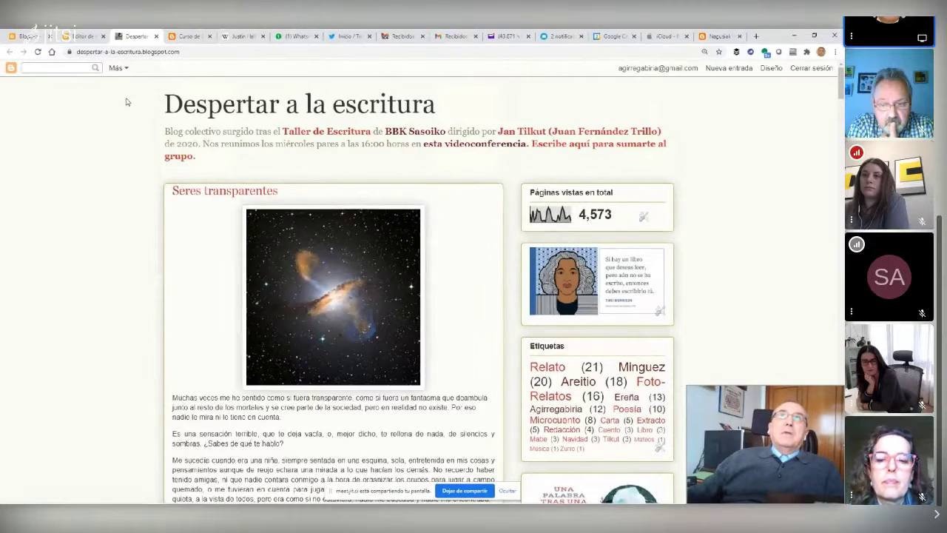
Step: Return to the Blogger dashboard and switch to the post list of the blog "Adin-On Gipuzkoa"
key(ctrl+1)
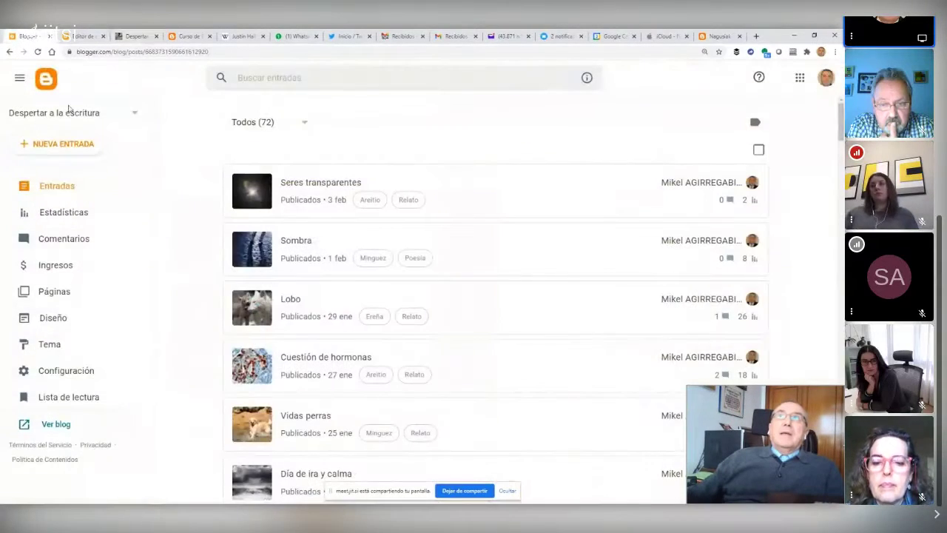
click(59, 119)
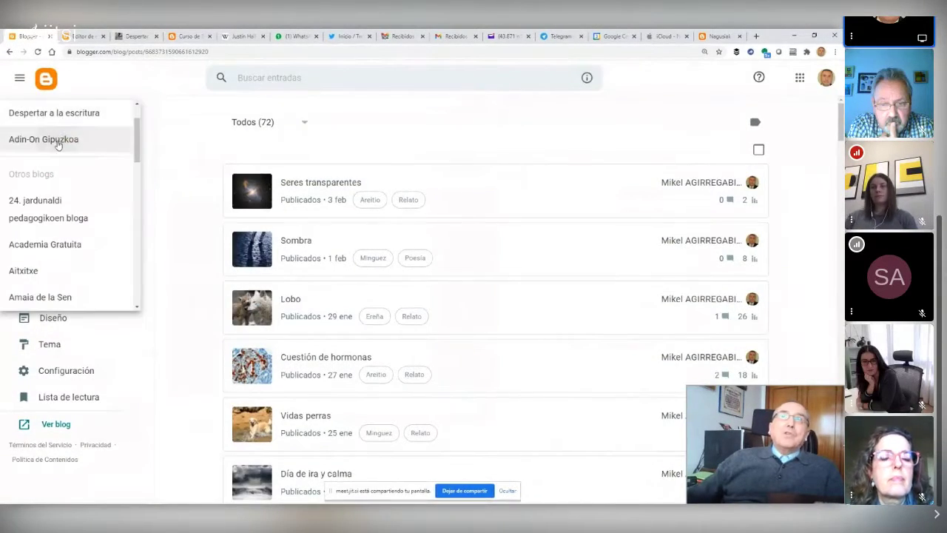
click(57, 141)
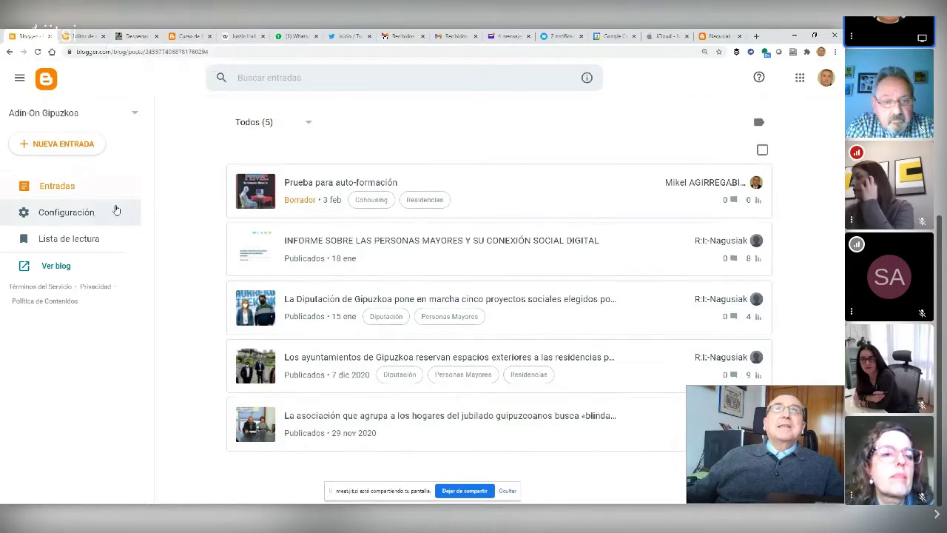
Step: Load adinon-gipuzkoa.blogspot.com in place of the other published blog and view its latest post and sidebar
click(118, 36)
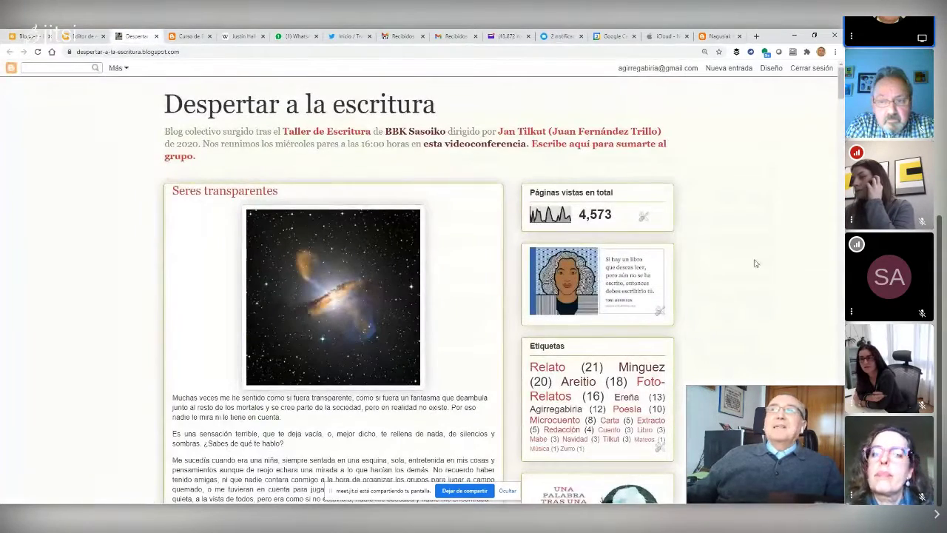
click(145, 51)
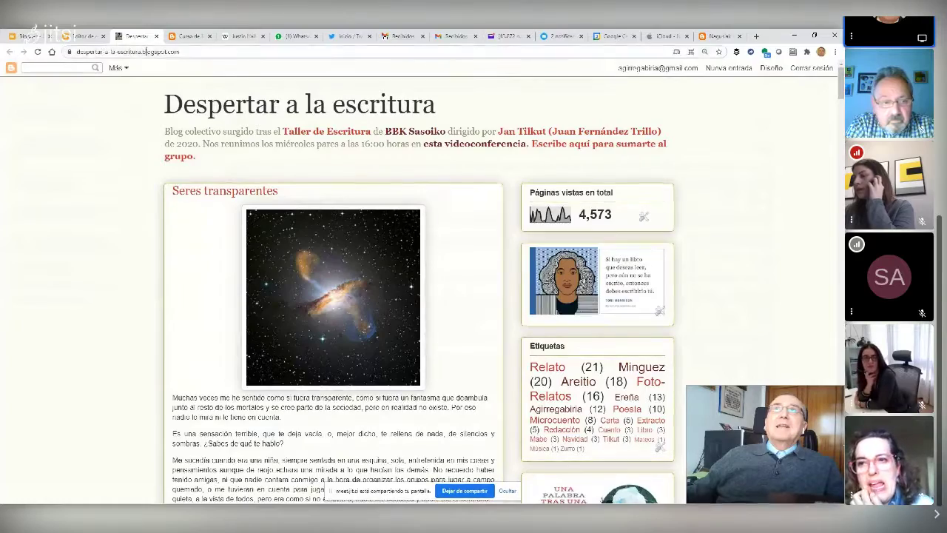
text(dinon-gipuzkoa)
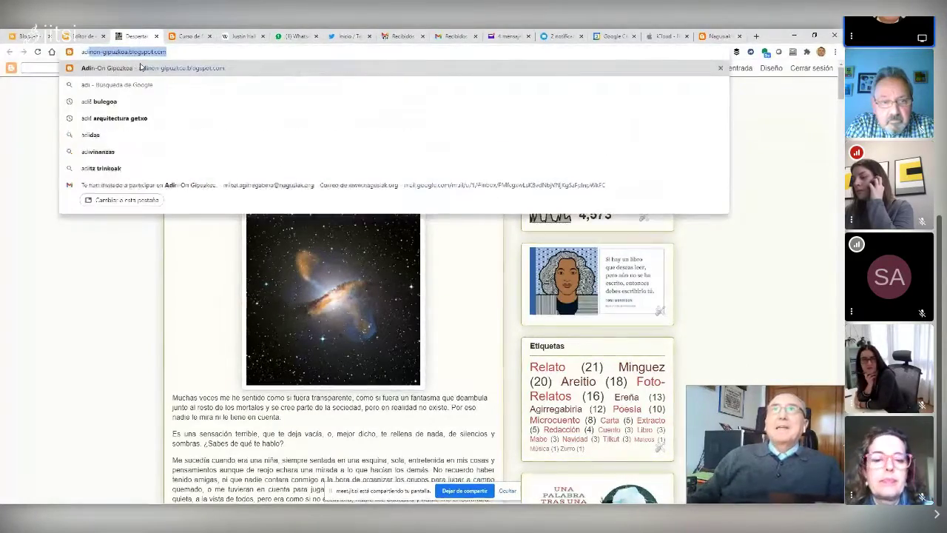
key(Return)
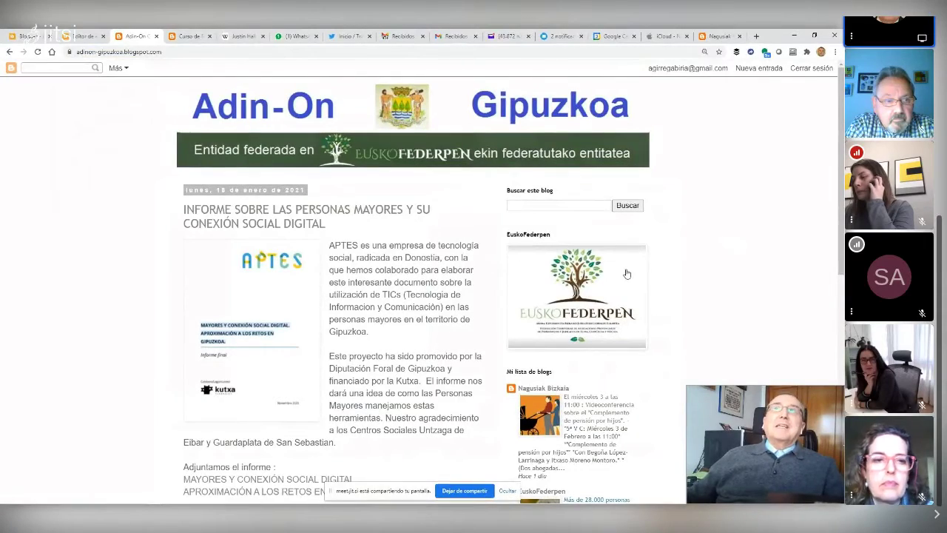
scroll(341, 200, down, 1)
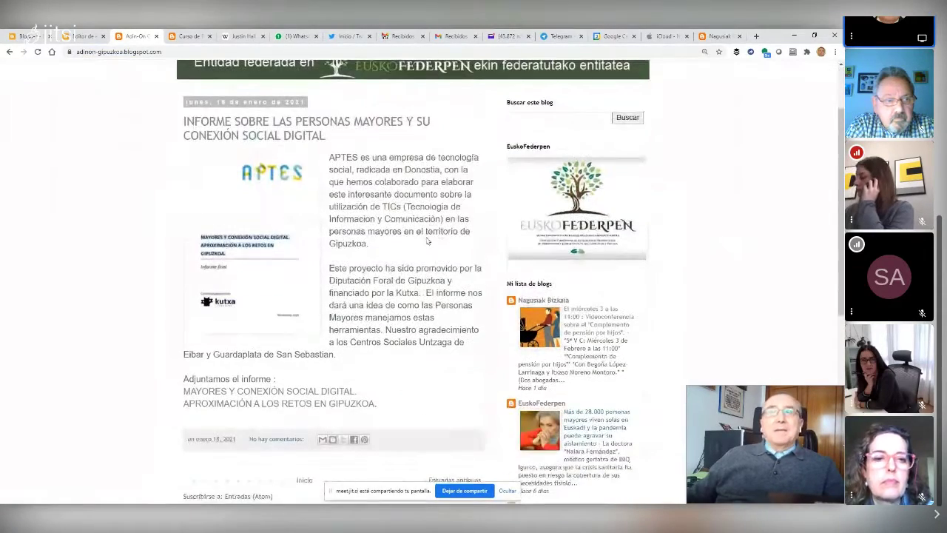
Step: Examine the Adin-On Gipuzkoa blog from its header and latest post to the blog list and archive gadgets
scroll(405, 268, down, 1)
scroll(405, 263, up, 2)
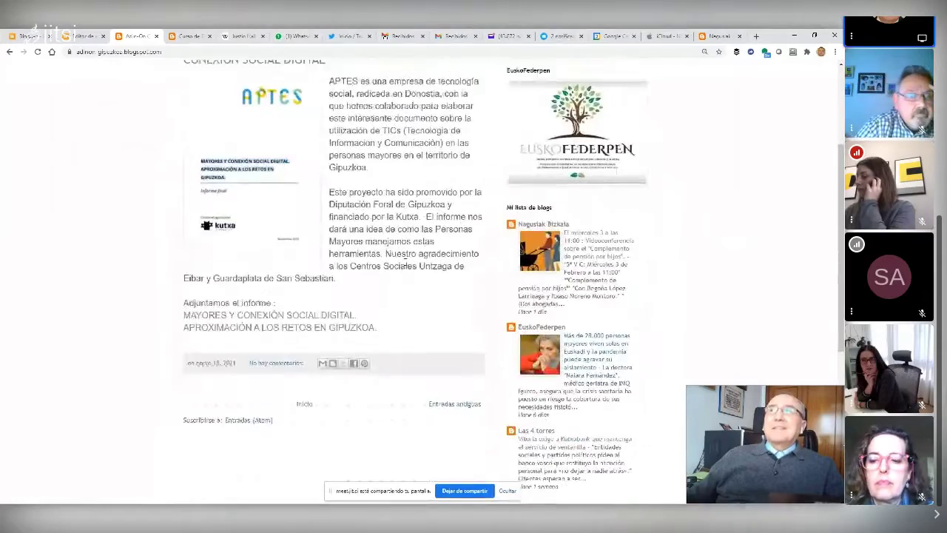
scroll(375, 267, down, 3)
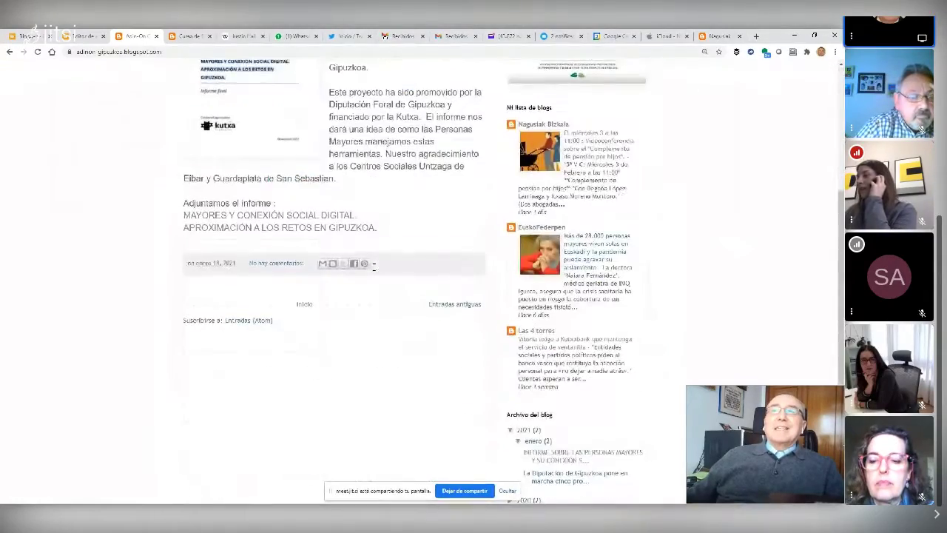
scroll(377, 264, up, 3)
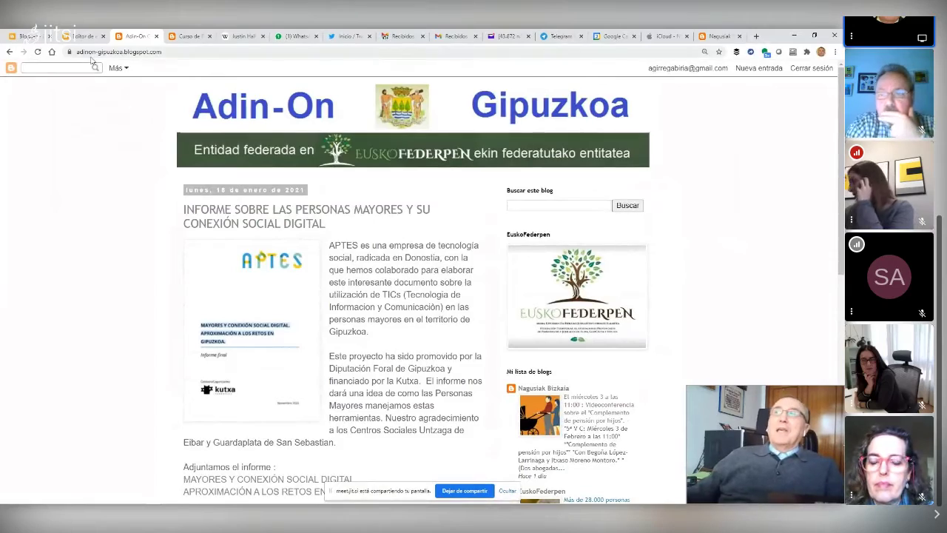
scroll(385, 265, down, 3)
scroll(386, 265, up, 2)
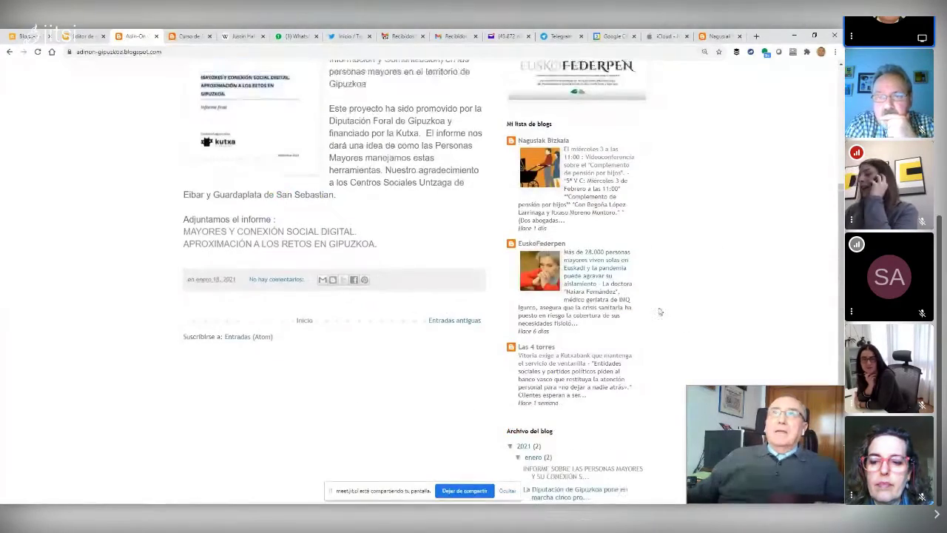
Step: Return to the Blogger dashboard, view the settings available for Adin-On Gipuzkoa and go back to its post list
click(26, 36)
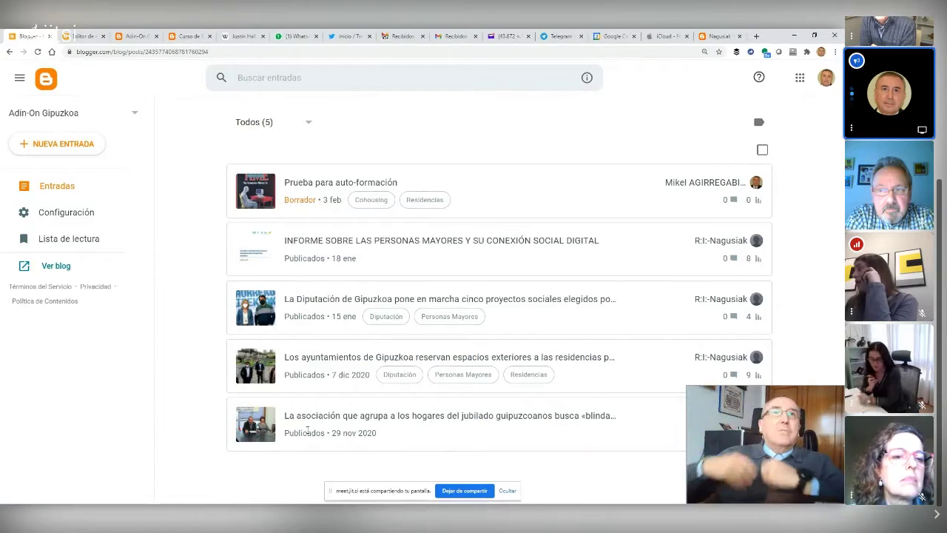
click(63, 215)
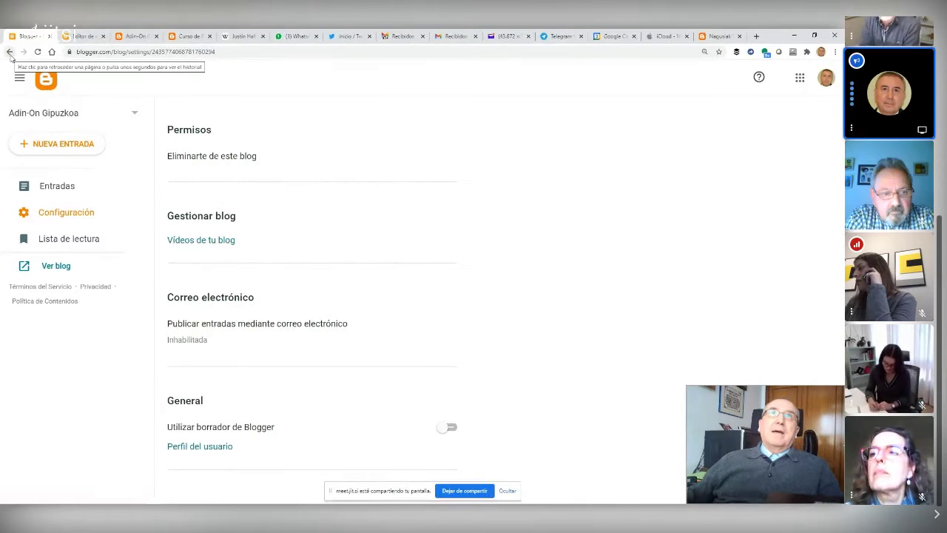
click(10, 52)
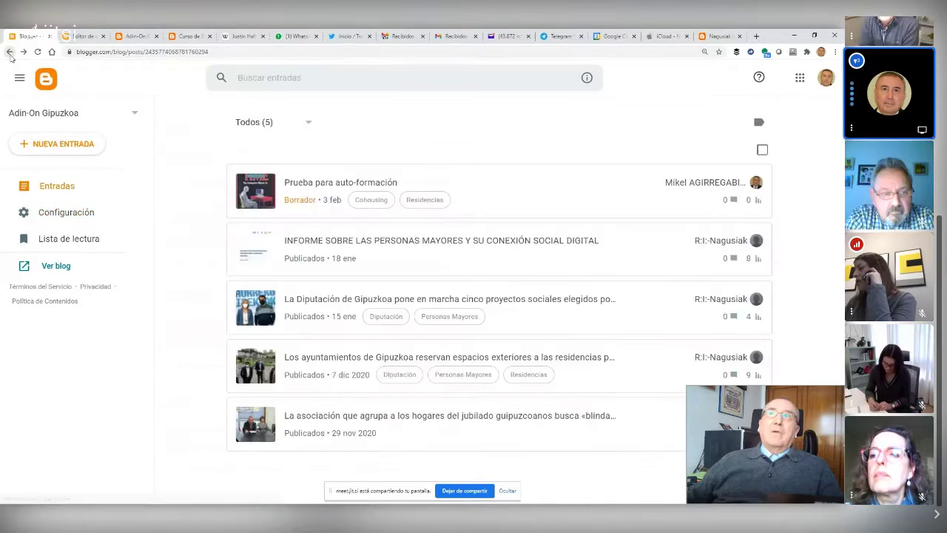
Step: Switch the dashboard to the blog "Despertar a la escritura" and view its layout, then its settings
click(78, 116)
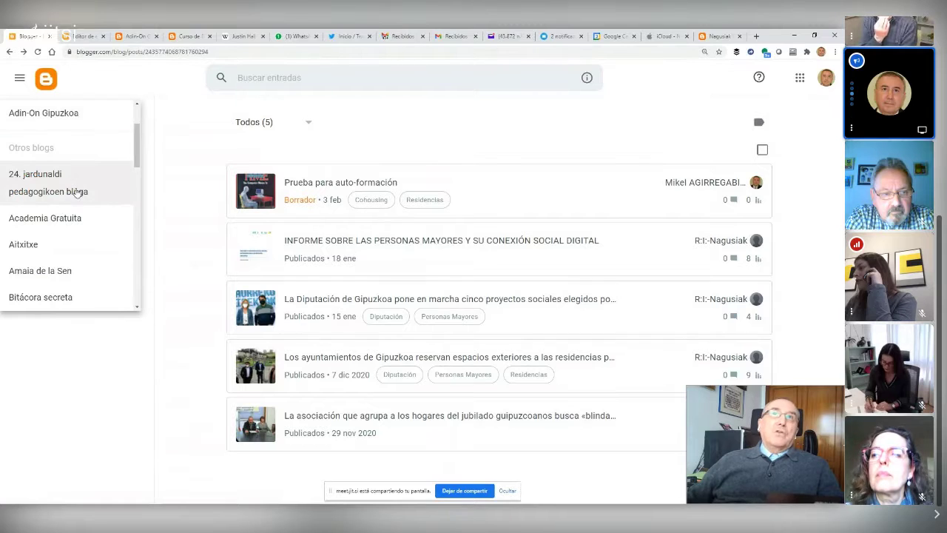
scroll(69, 191, up, 3)
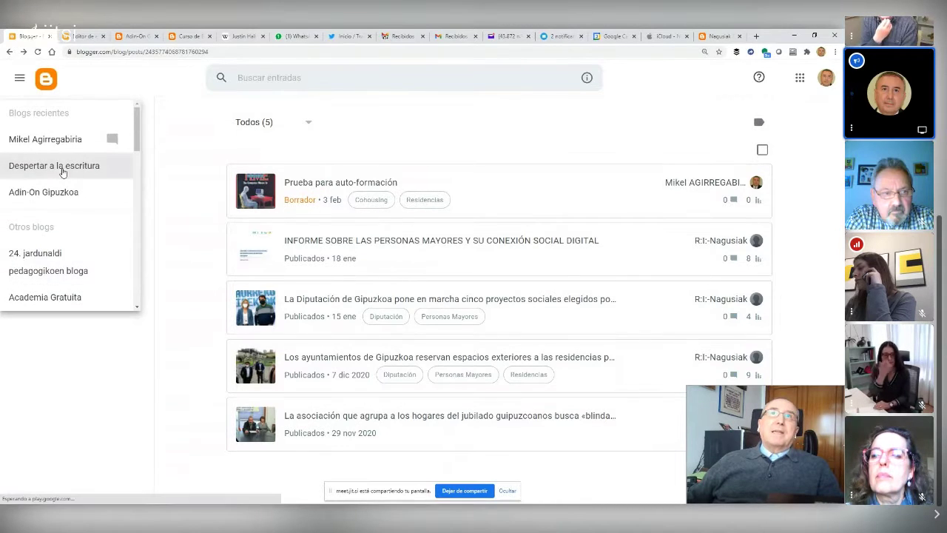
click(63, 173)
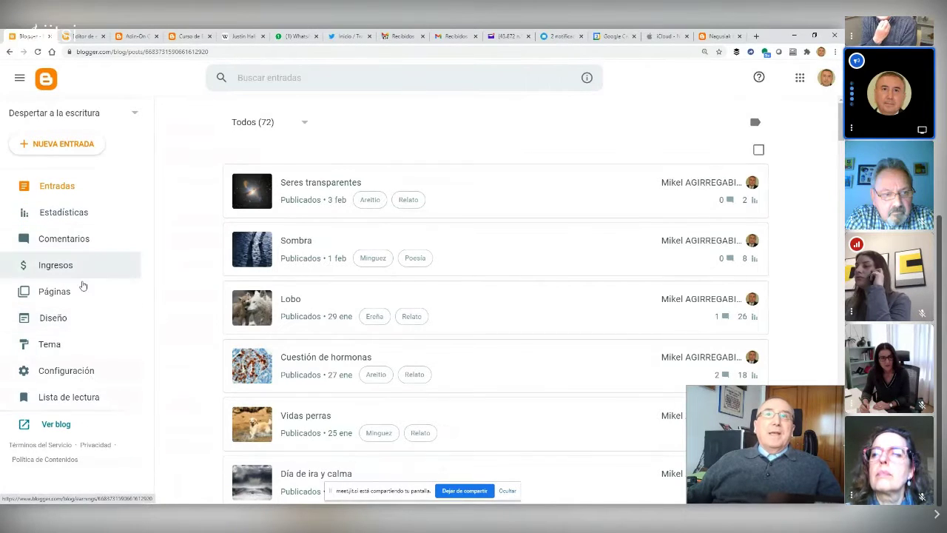
click(78, 320)
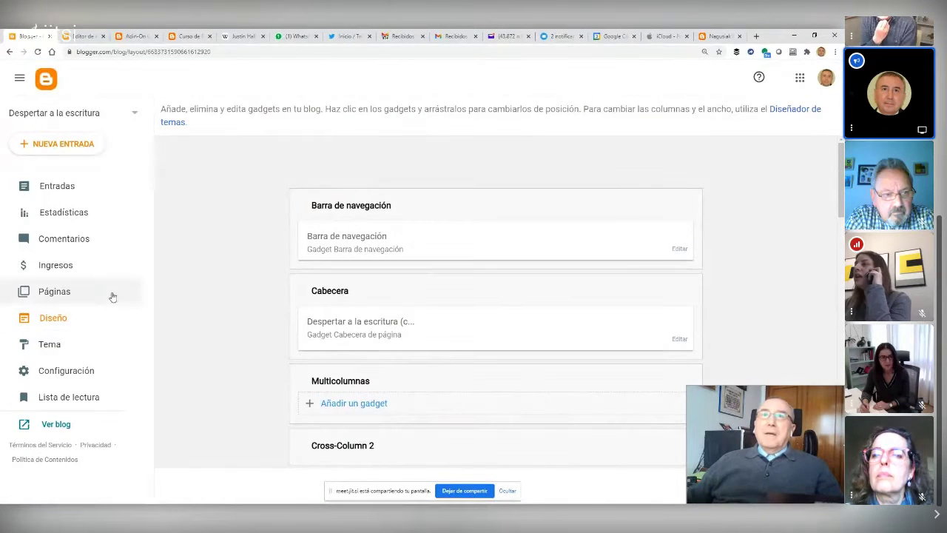
click(81, 370)
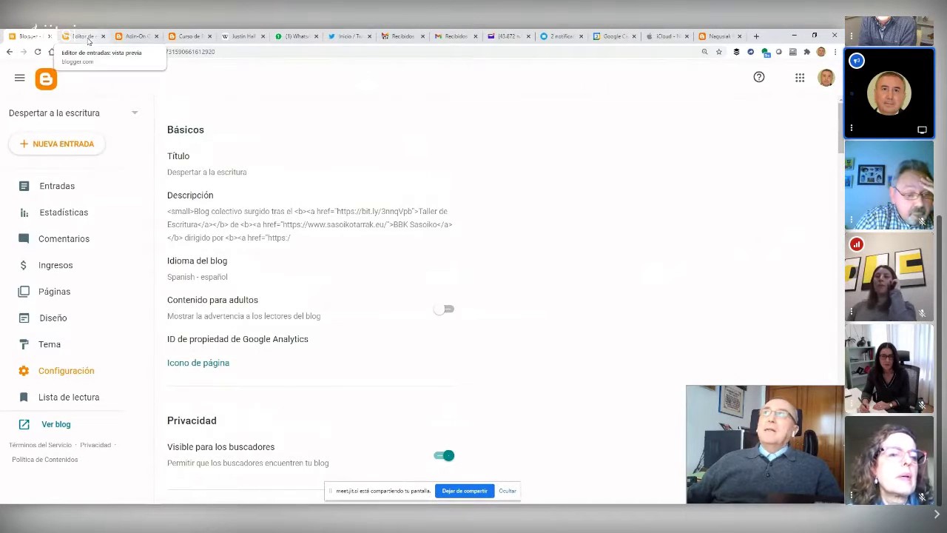
Step: Load despertar-a-la-escritura.blogspot.com in place of the Nagusiak Bizkaia blog's COVID search page
click(714, 35)
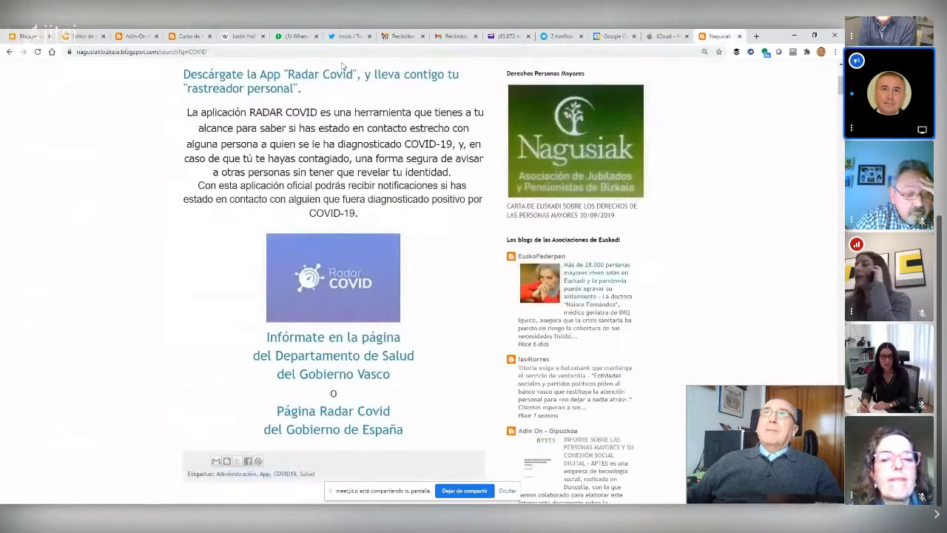
click(331, 57)
text(des)
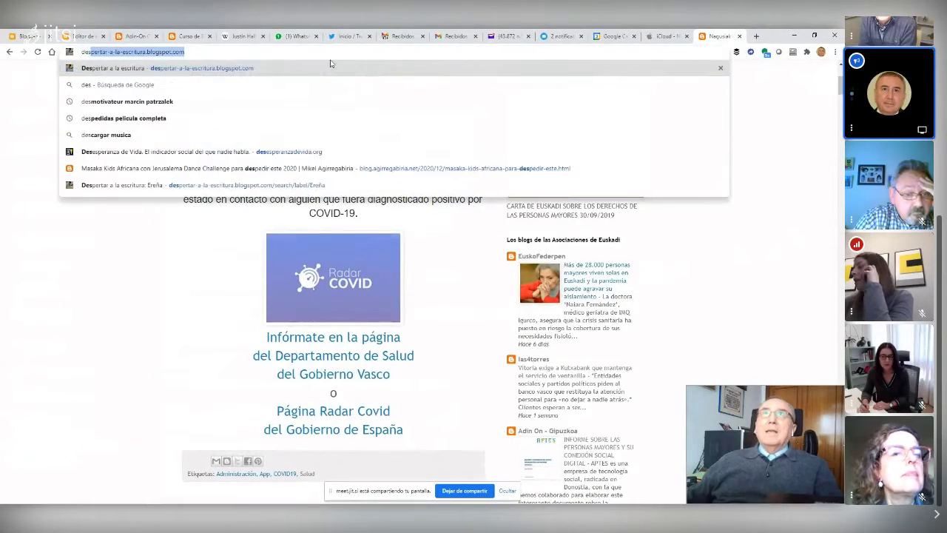
key(Return)
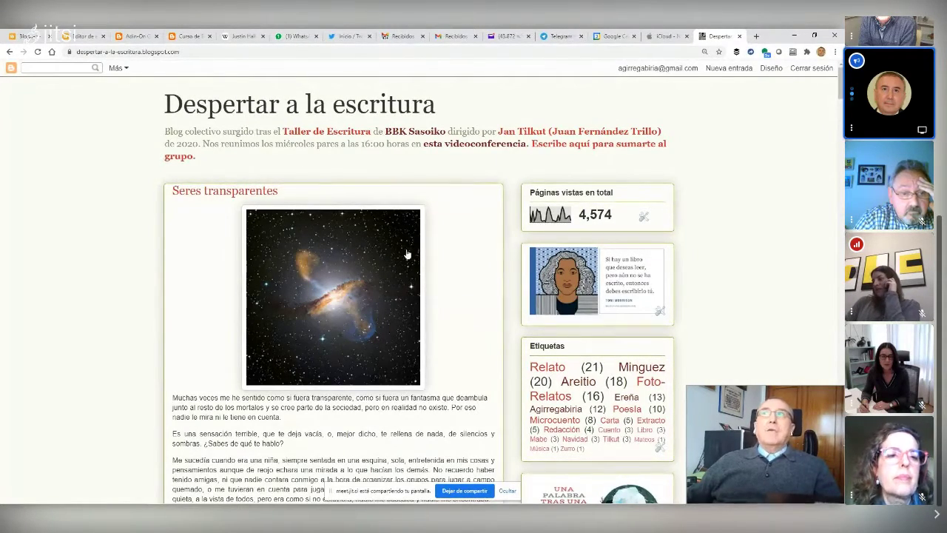
Step: Examine the published blog's posts "Seres transparentes" and "Sombra" with the sidebar gadgets, and return to the header
scroll(457, 222, down, 15)
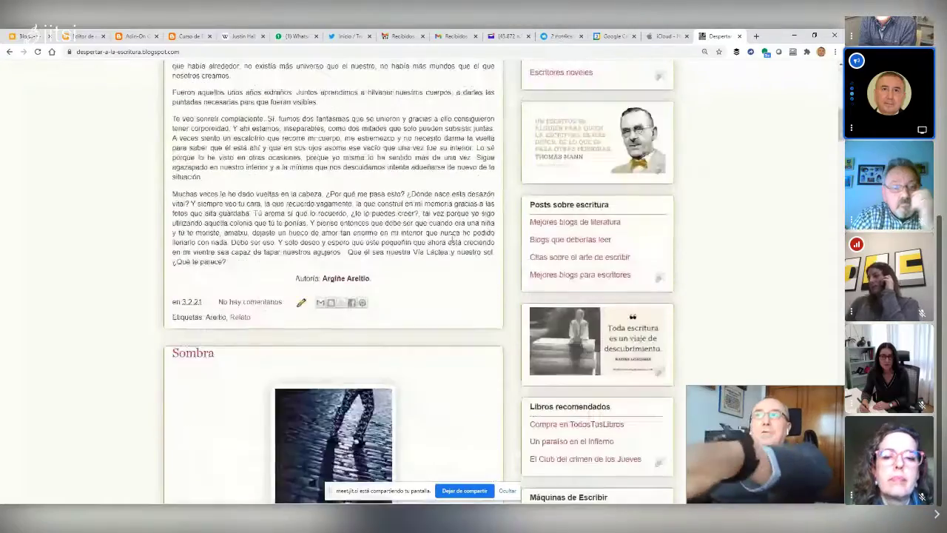
scroll(451, 237, up, 1)
scroll(450, 235, down, 1)
scroll(451, 235, up, 5)
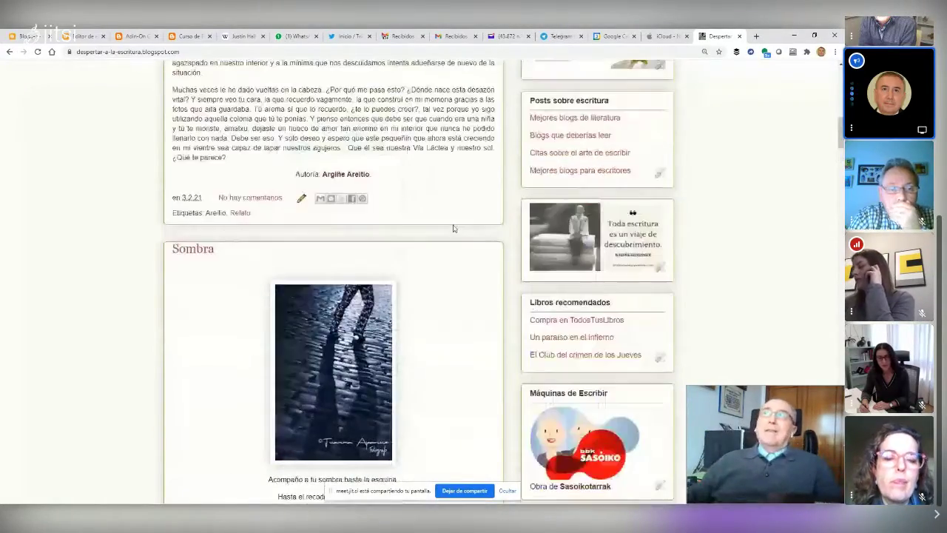
scroll(458, 212, up, 3)
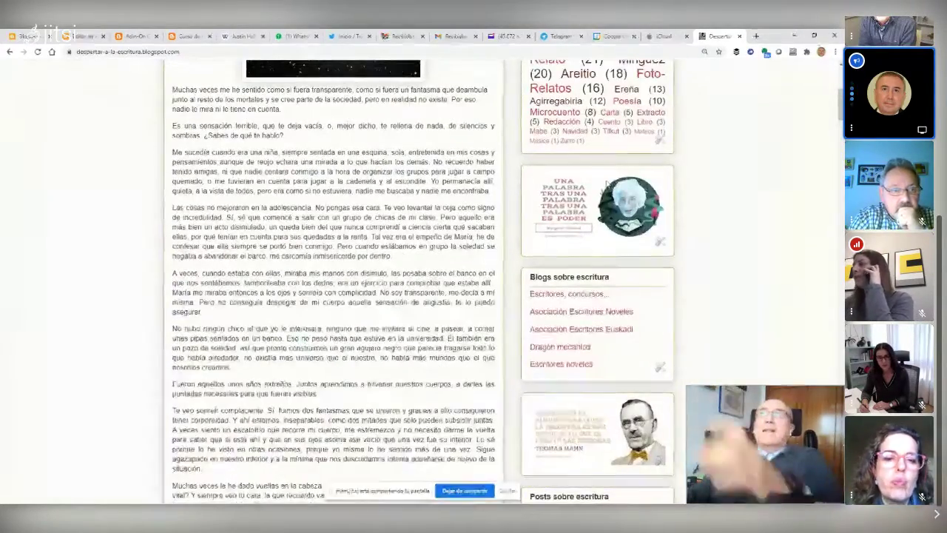
scroll(749, 190, up, 4)
scroll(749, 190, up, 3)
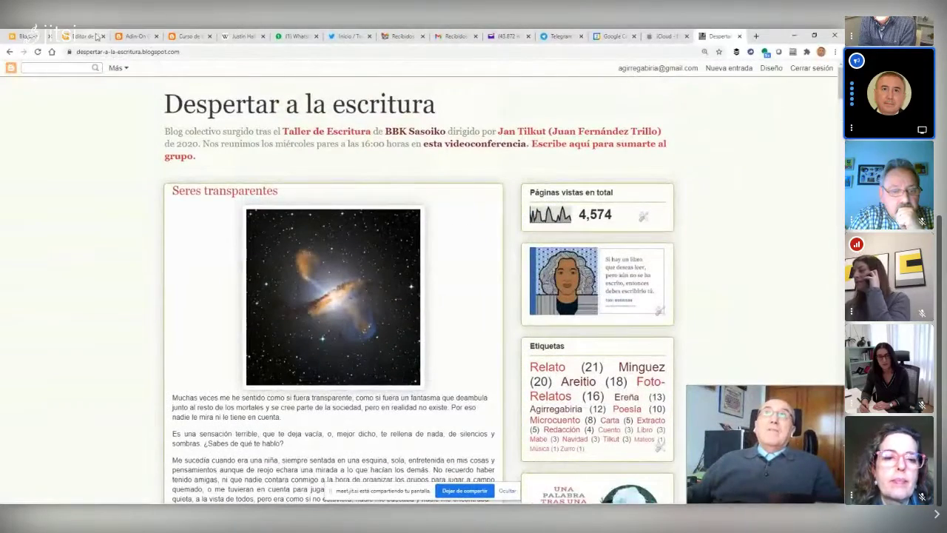
Step: Set the blog title to "Despertar a la escritura BBK Sasoiko" in its settings and reload the published blog to check the header
click(31, 37)
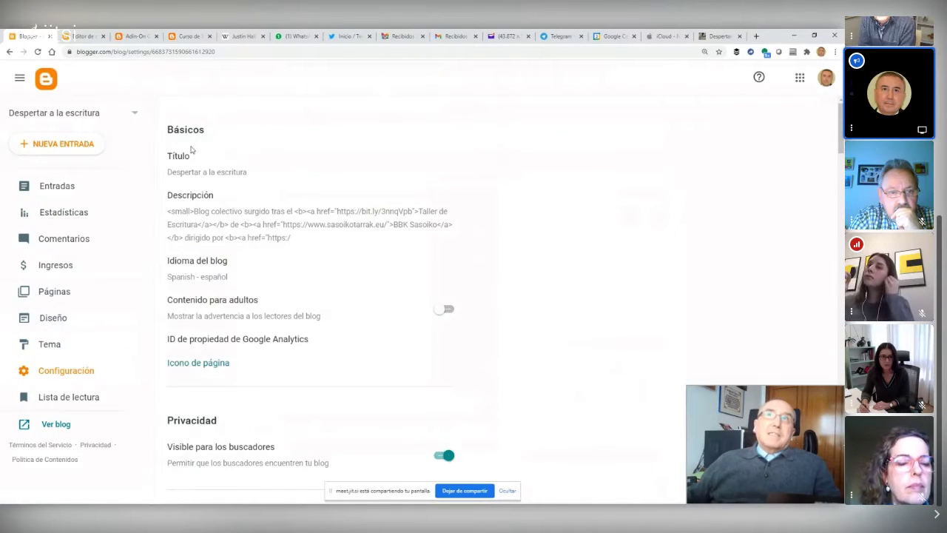
click(248, 176)
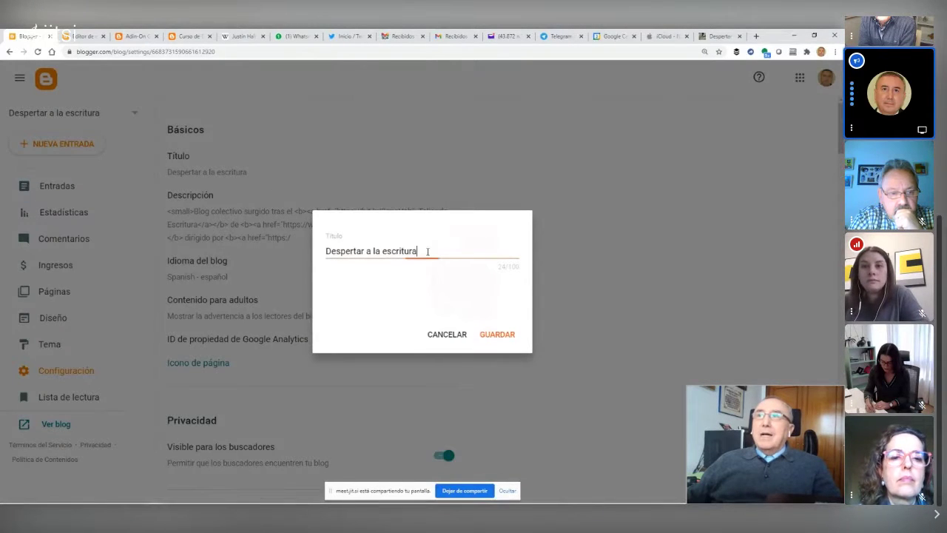
text(de BB)
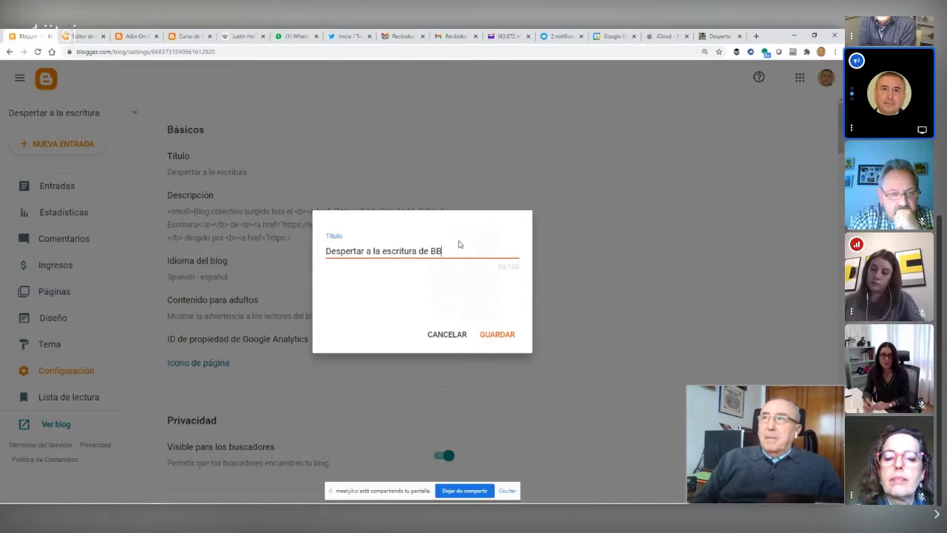
key(BackSpace)
key(BackSpace)
key(BackSpace)
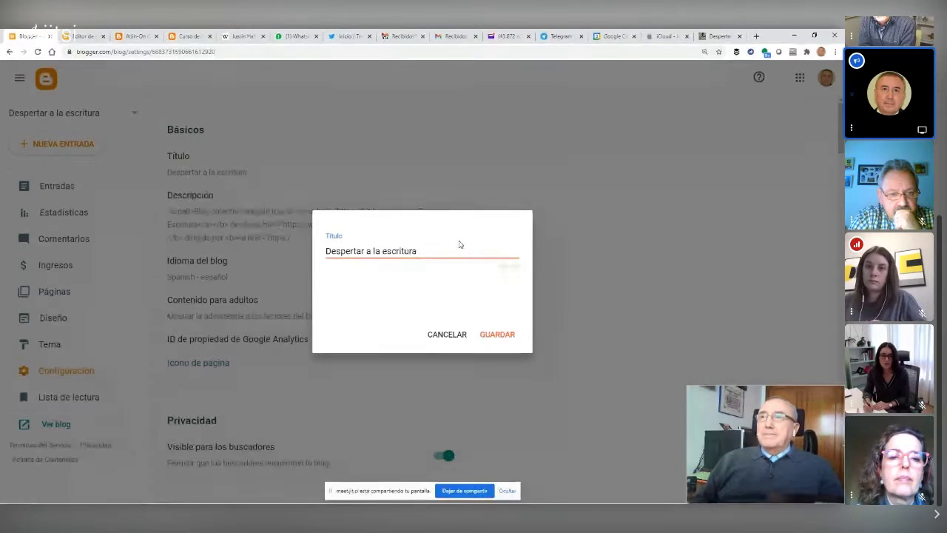
text(BBK)
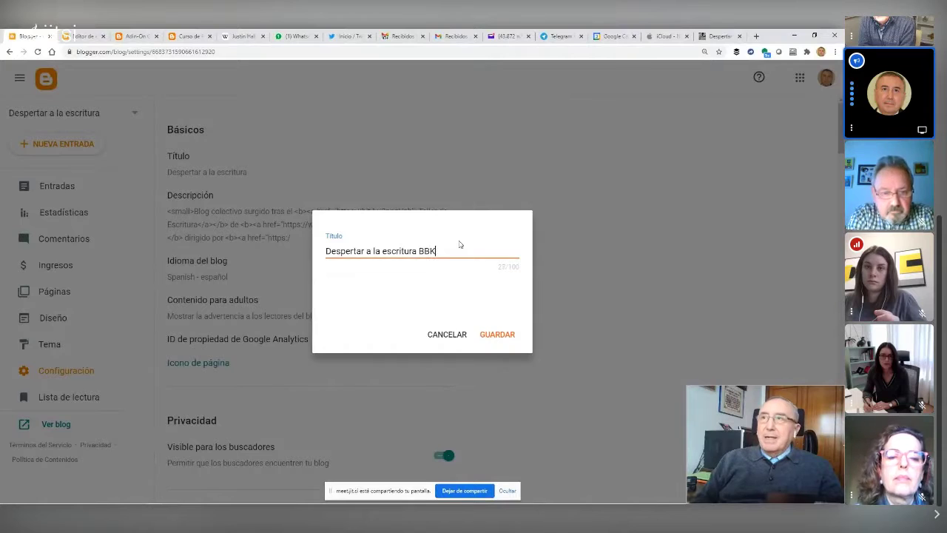
text( Sasoiko)
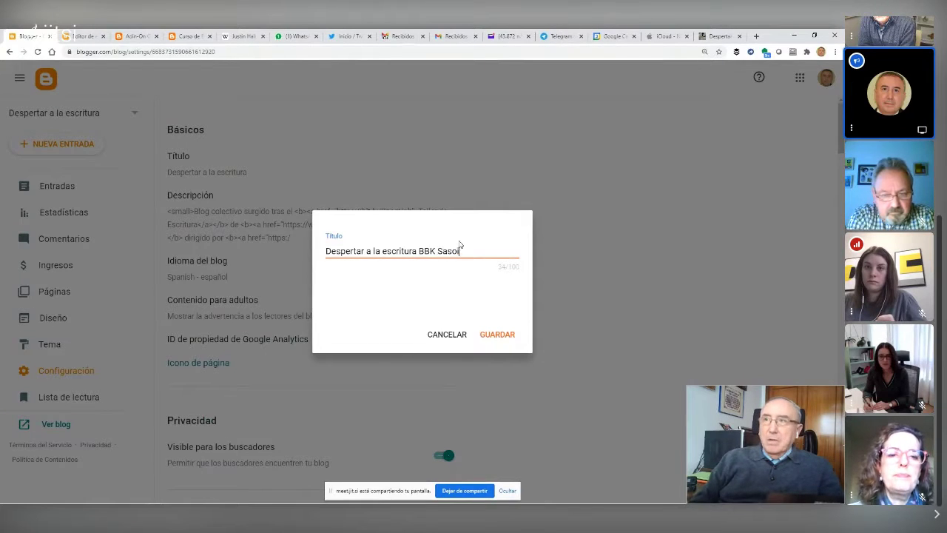
click(520, 337)
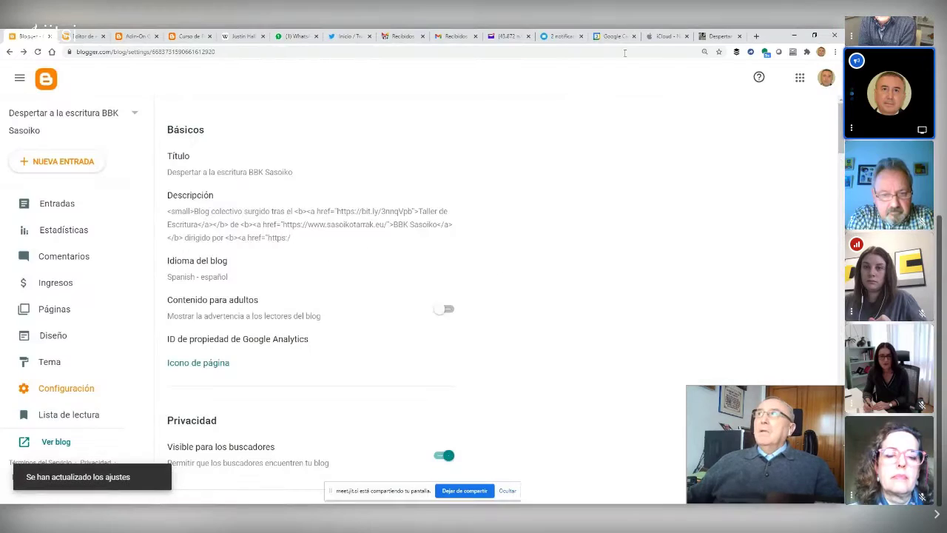
click(718, 36)
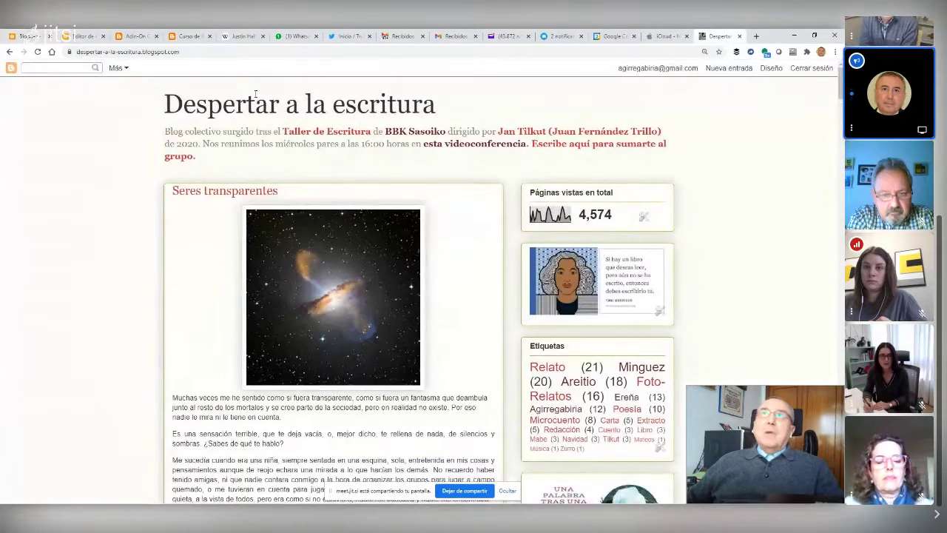
click(37, 51)
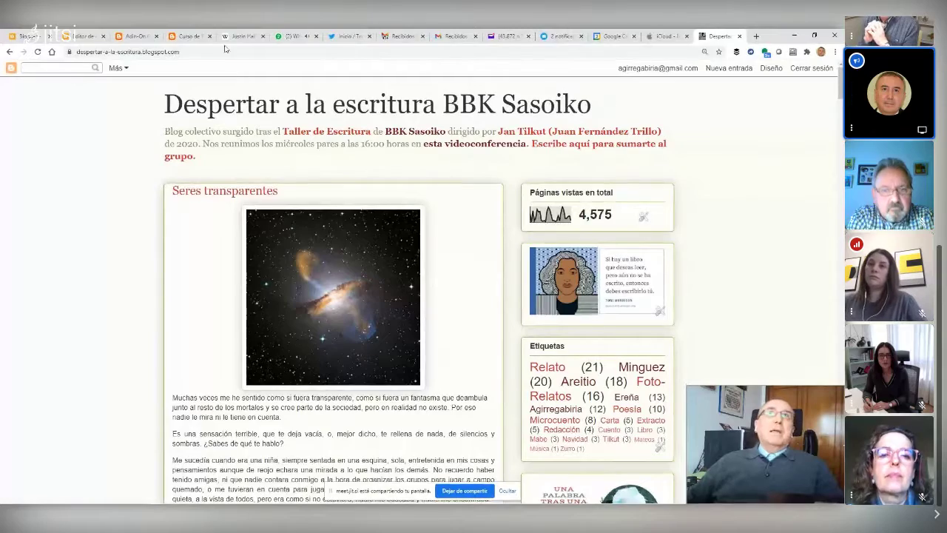
Step: Restore the blog title to "Despertar a la escritura" in the settings and save it
click(76, 37)
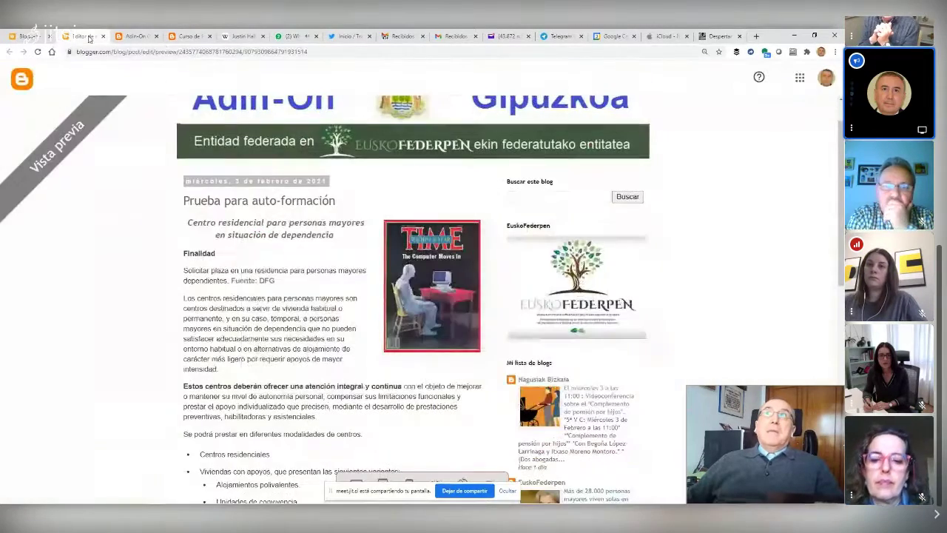
click(41, 37)
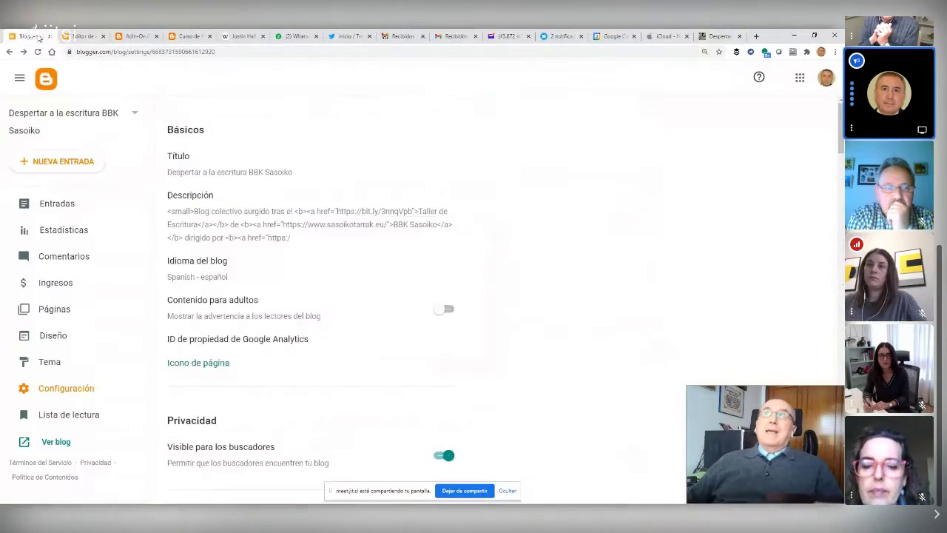
click(262, 172)
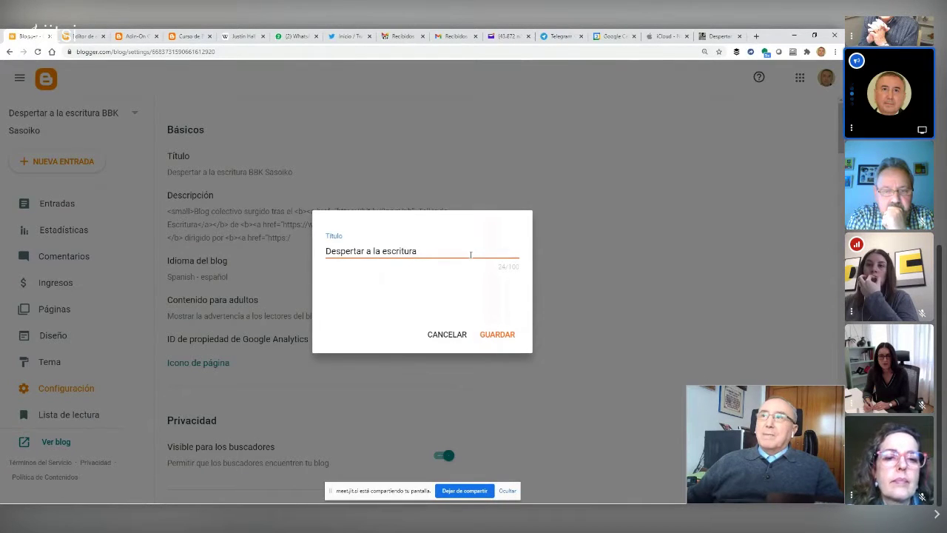
click(497, 334)
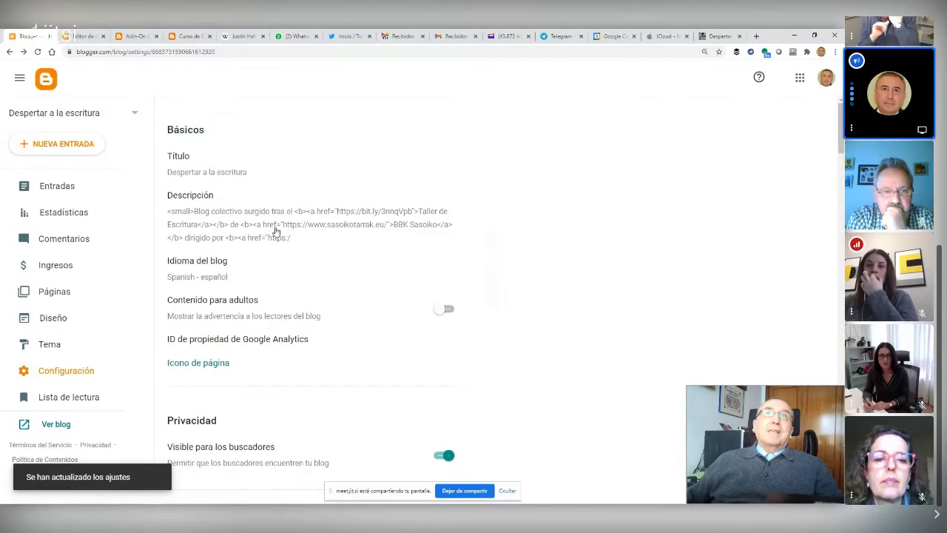
Step: Compare the blog's Descripción setting with the header text and sidebar gadgets on the published page
scroll(274, 232, down, 1)
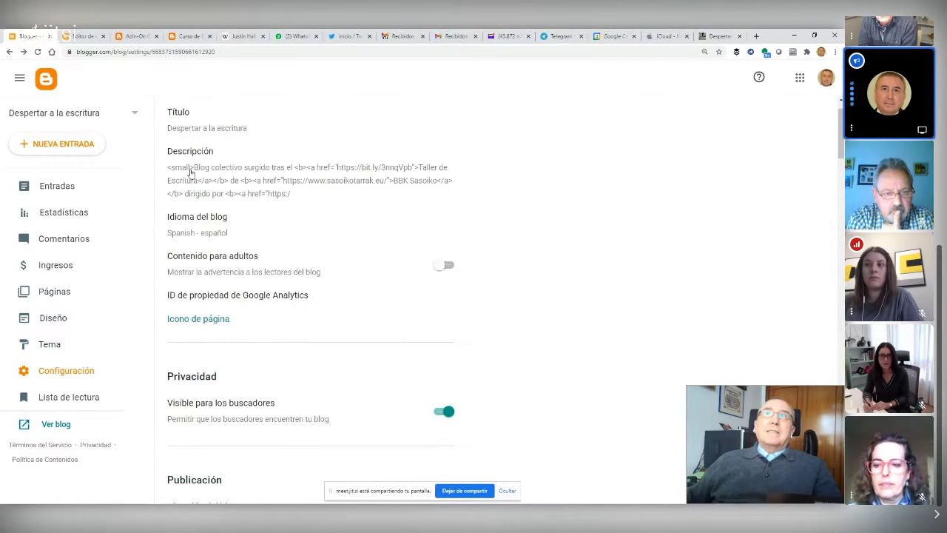
click(712, 37)
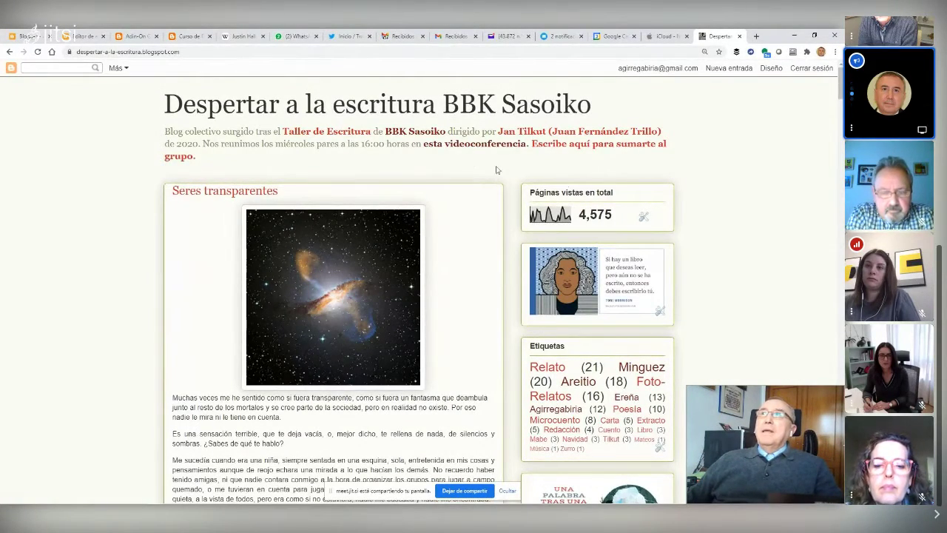
scroll(720, 231, down, 1)
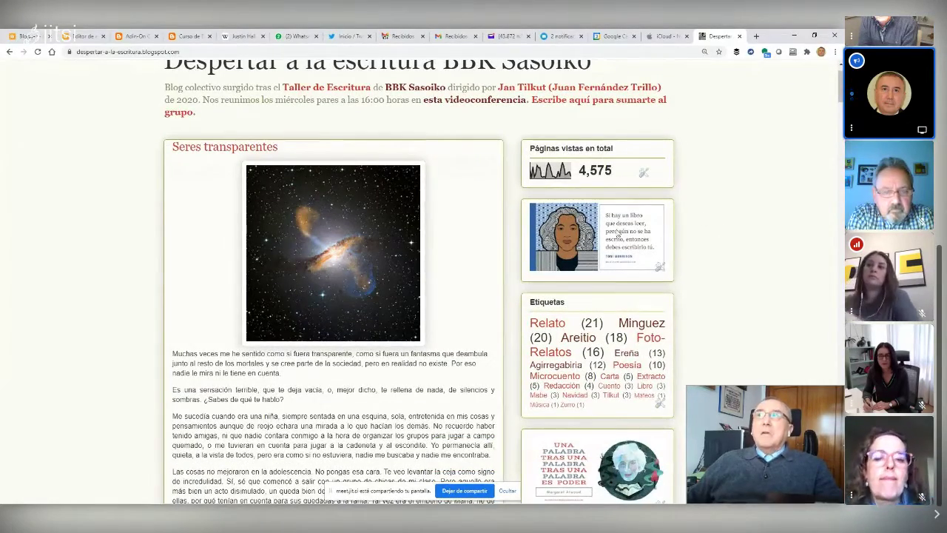
Step: Review the blog's settings from Privacidad and Publicación through permissions, Entradas, Comentarios and Correo electrónico to Rastreadores e indexación
scroll(702, 282, down, 2)
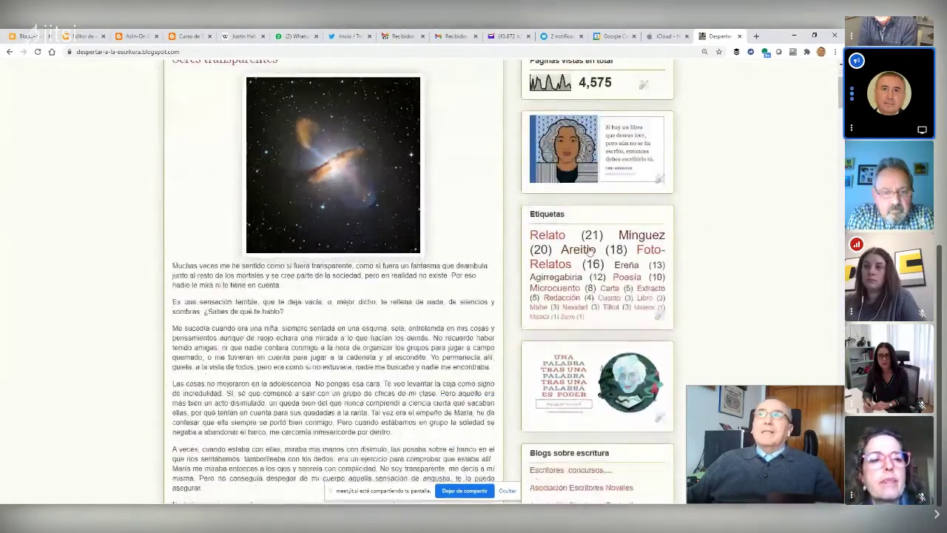
click(82, 35)
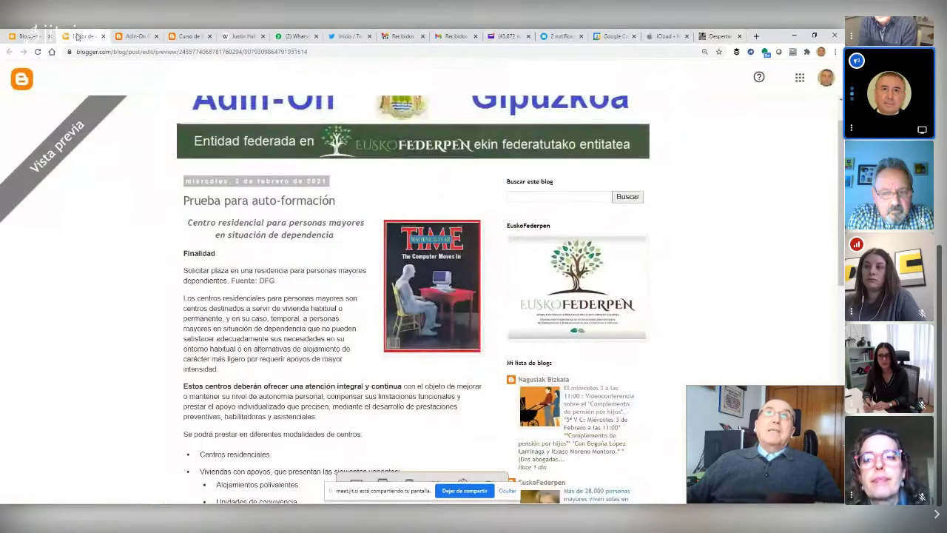
click(29, 35)
scroll(315, 190, down, 6)
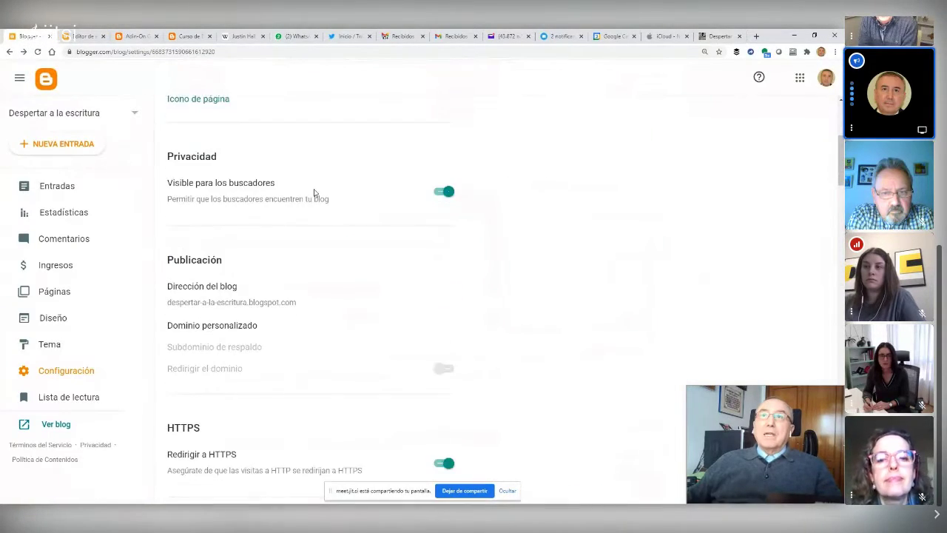
scroll(311, 192, down, 5)
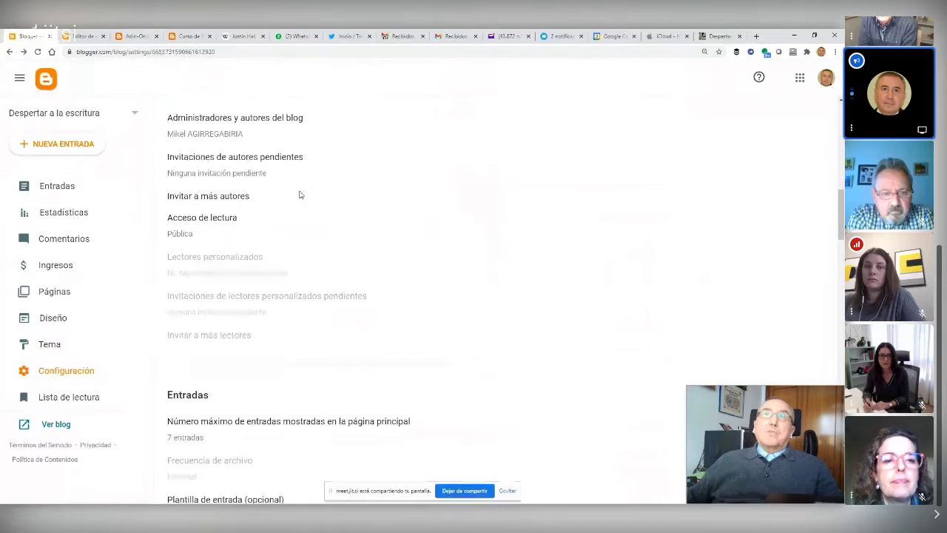
scroll(259, 144, down, 1)
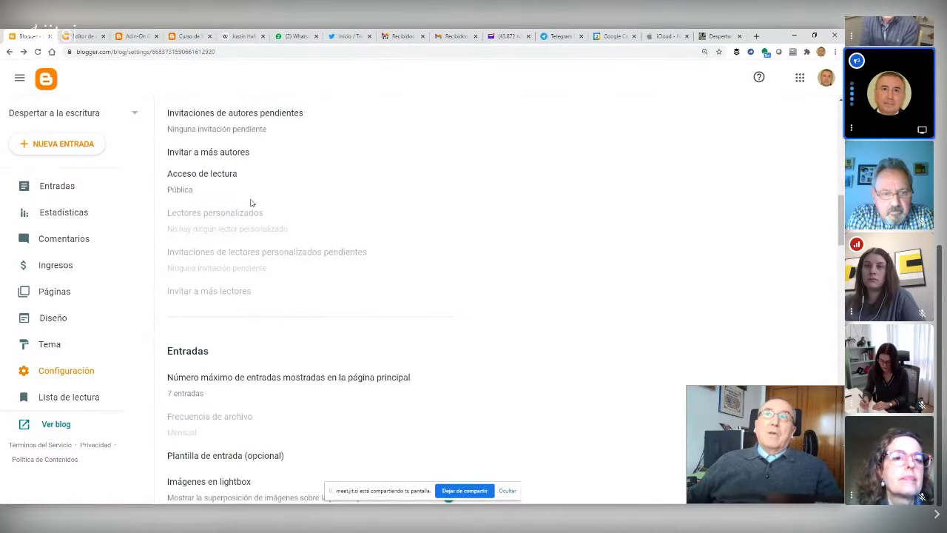
scroll(254, 198, down, 5)
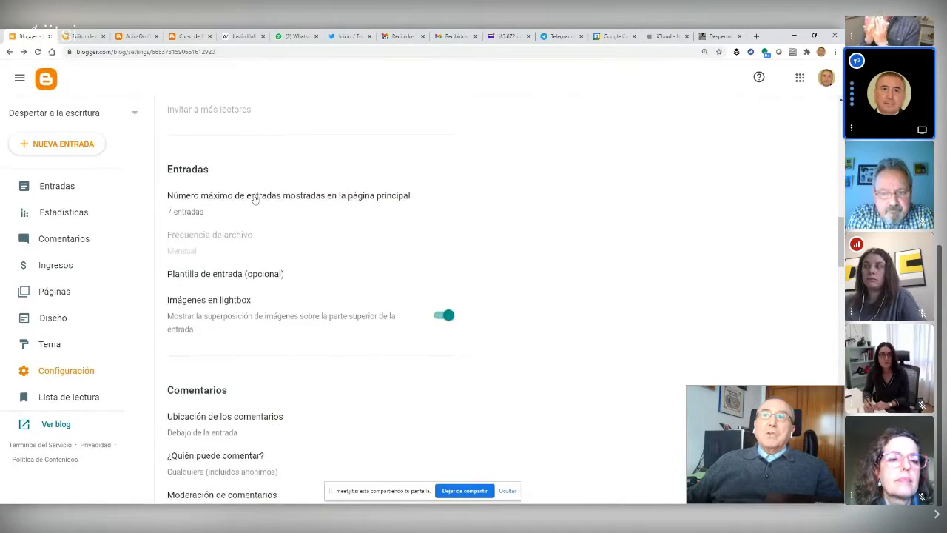
scroll(254, 197, down, 9)
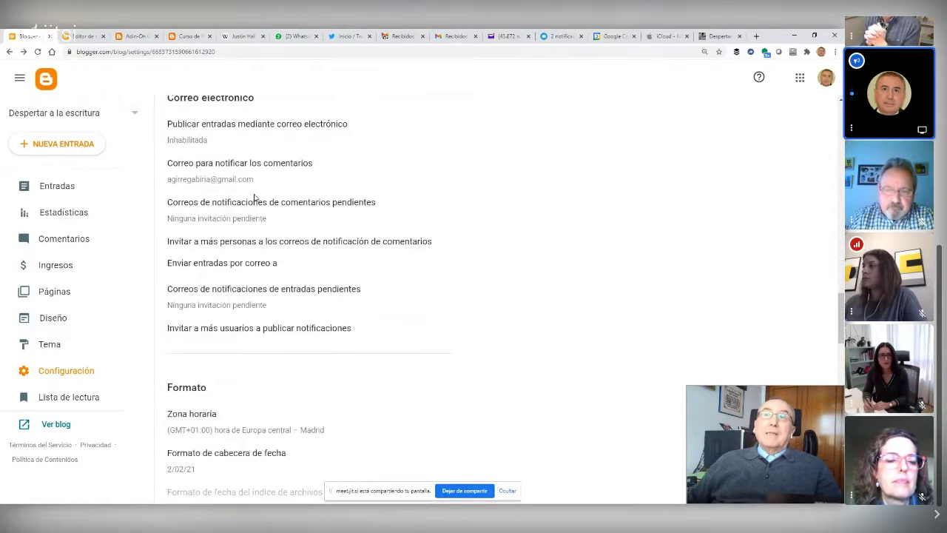
scroll(253, 197, down, 8)
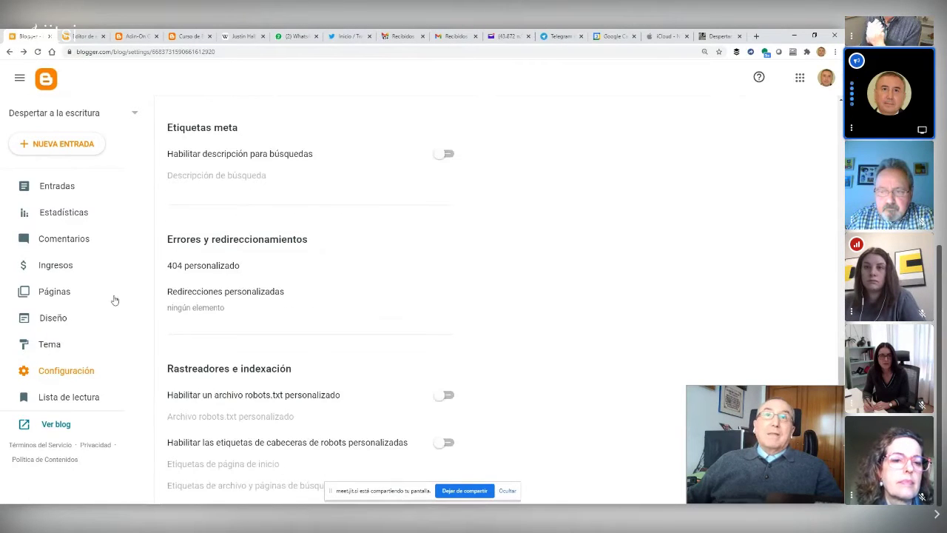
Step: In the blog's layout, move the Páginas vistas en total gadget below the first Imagen gadget in sidebar-right-1
click(55, 319)
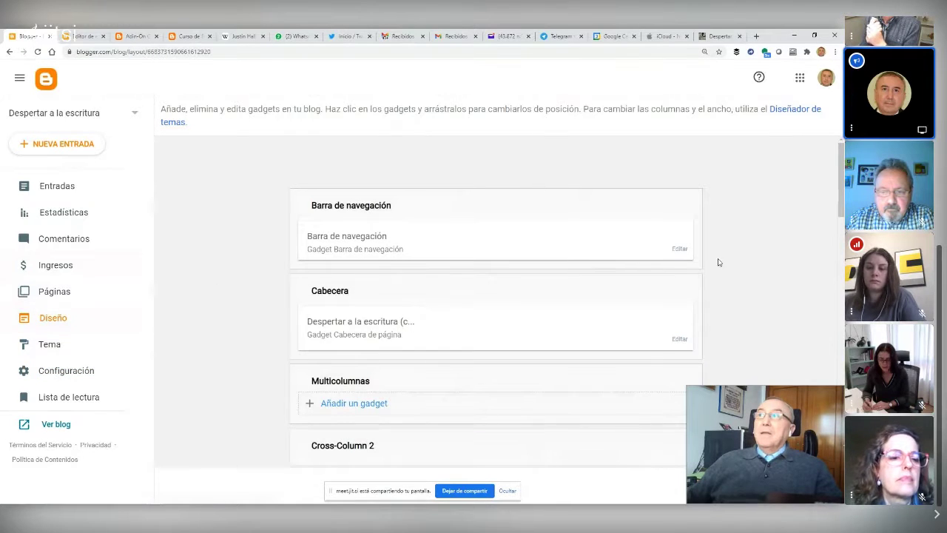
scroll(727, 261, down, 4)
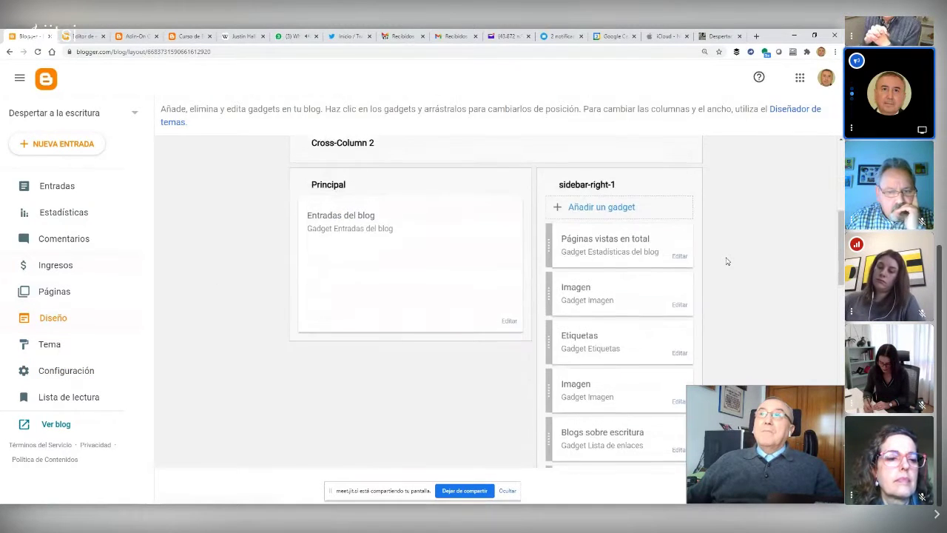
scroll(726, 261, up, 2)
scroll(726, 261, up, 2)
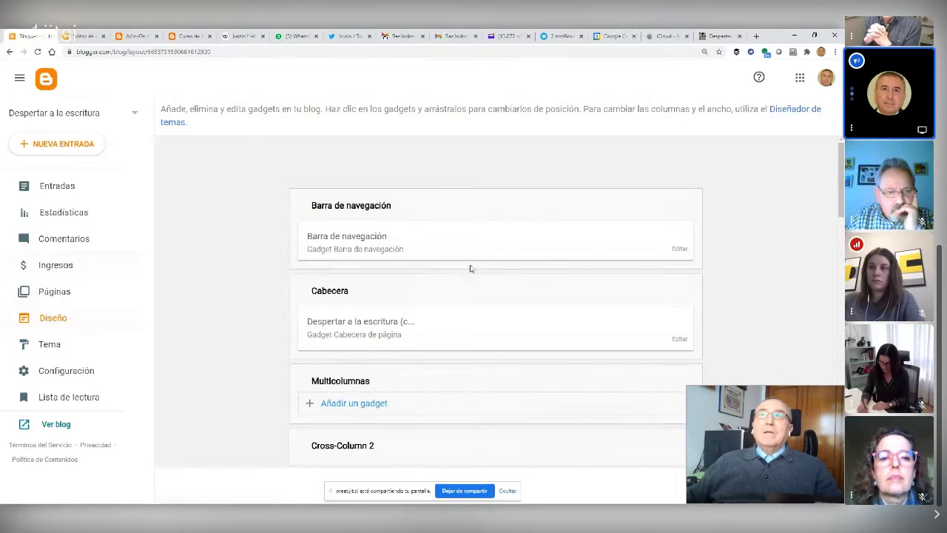
scroll(408, 238, down, 2)
scroll(409, 243, down, 1)
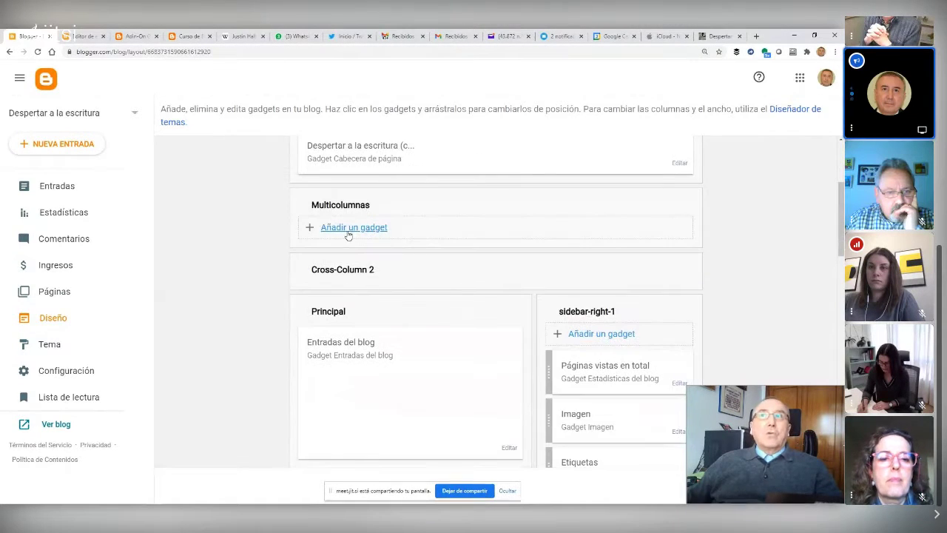
scroll(348, 236, down, 2)
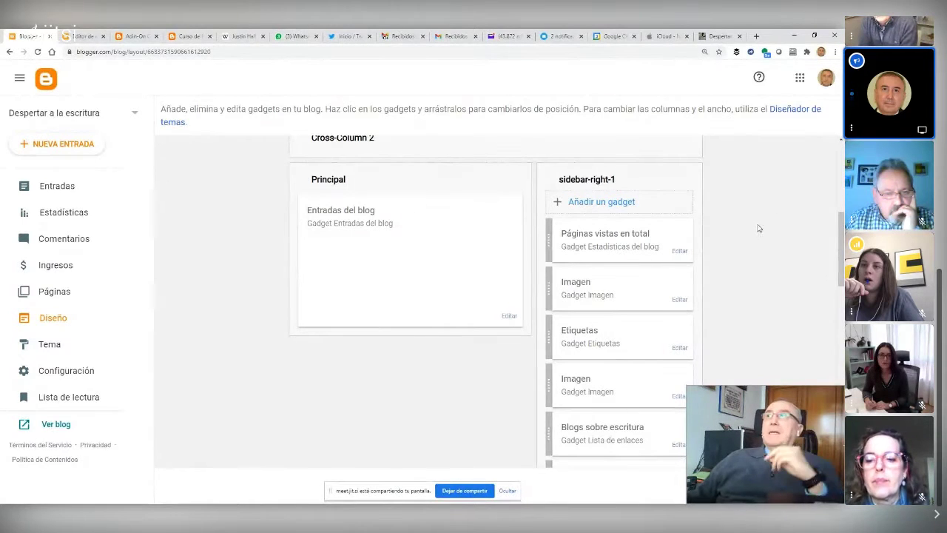
scroll(739, 231, down, 1)
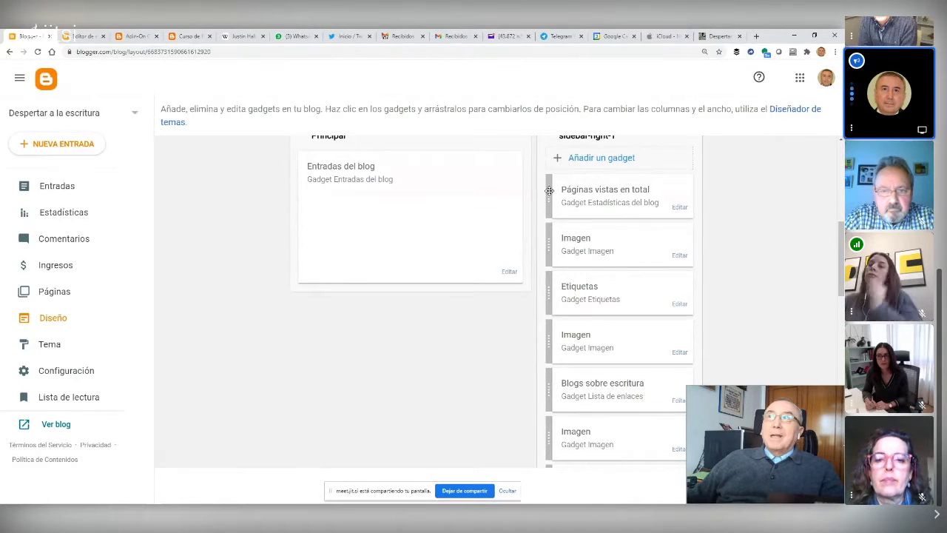
drag(551, 190, 550, 241)
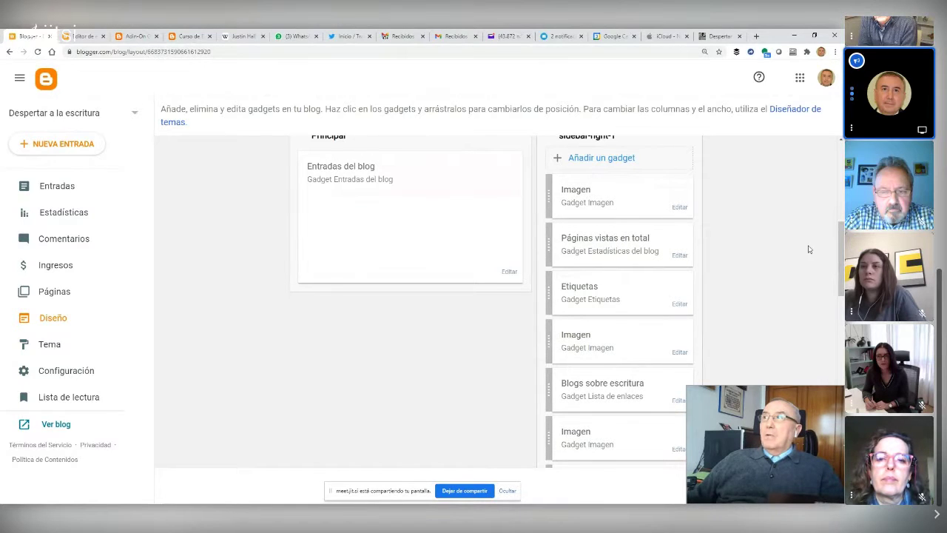
Step: Reload the published "Despertar a la escritura" blog to check its title and sidebar gadget order
scroll(809, 249, down, 5)
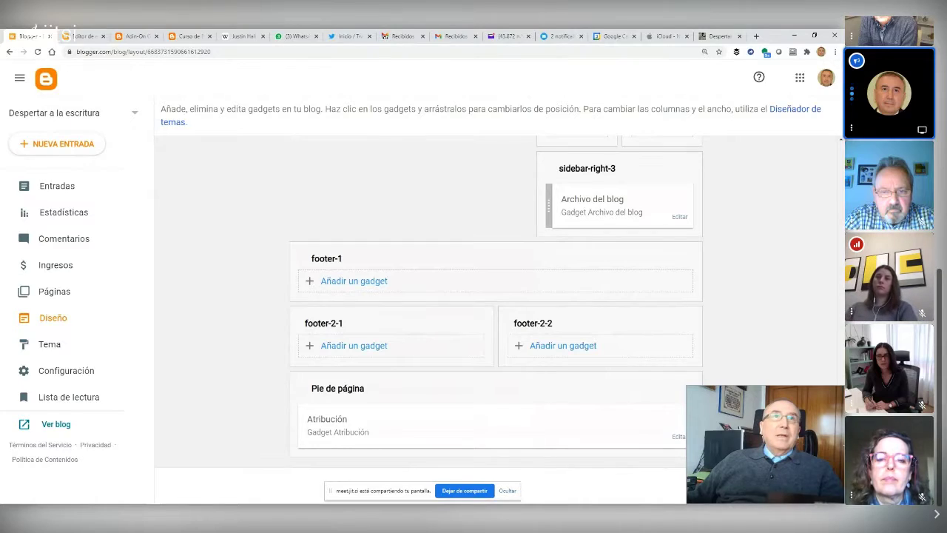
click(716, 35)
scroll(677, 260, up, 3)
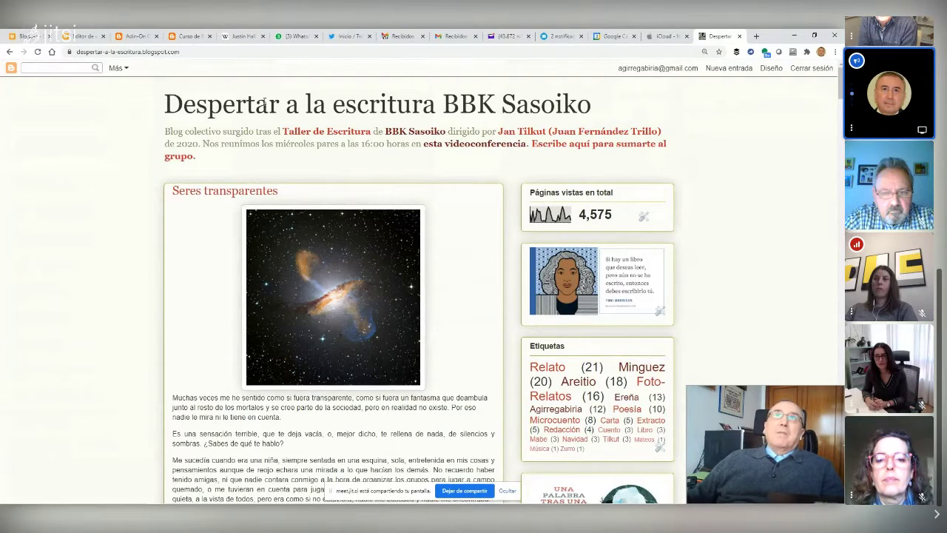
click(38, 53)
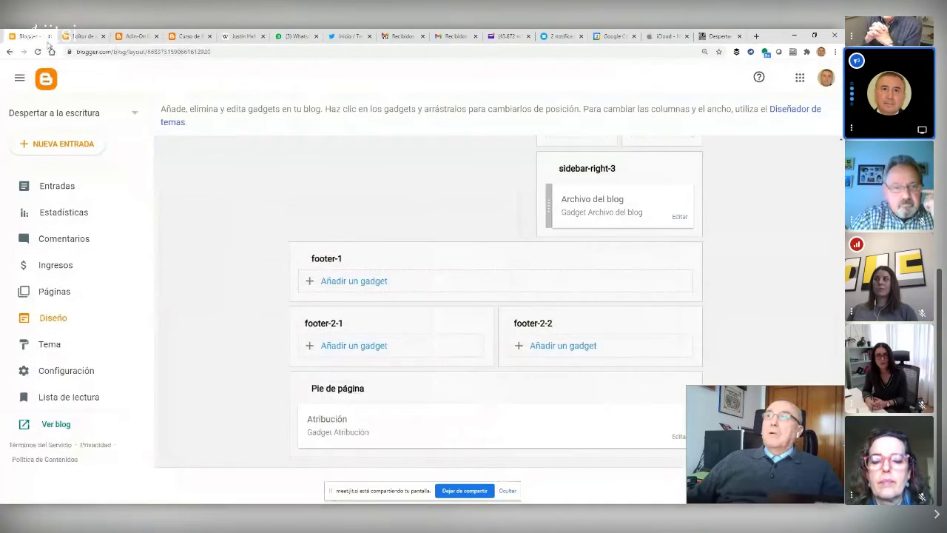
Step: In the blog's layout, move the Páginas vistas en total gadget back above the first Imagen gadget in sidebar-right-1
click(30, 35)
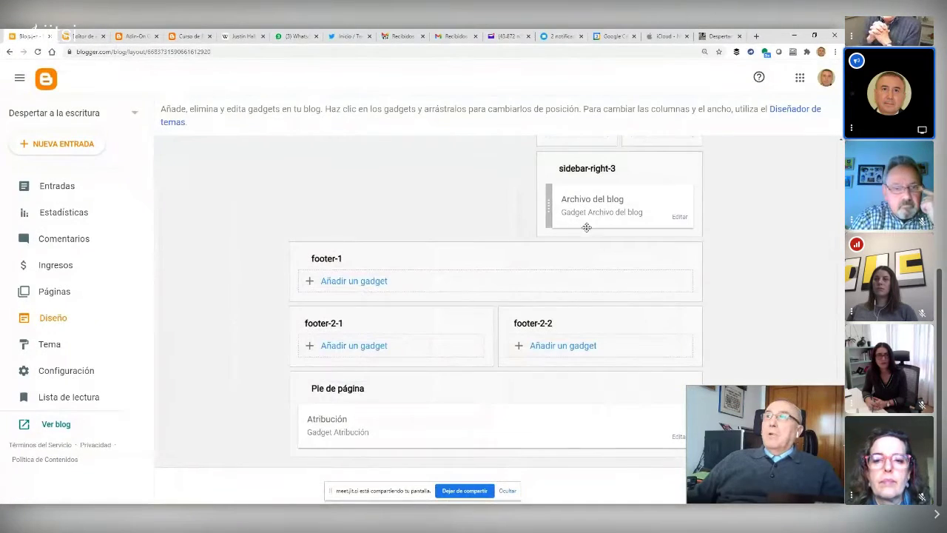
scroll(796, 254, up, 15)
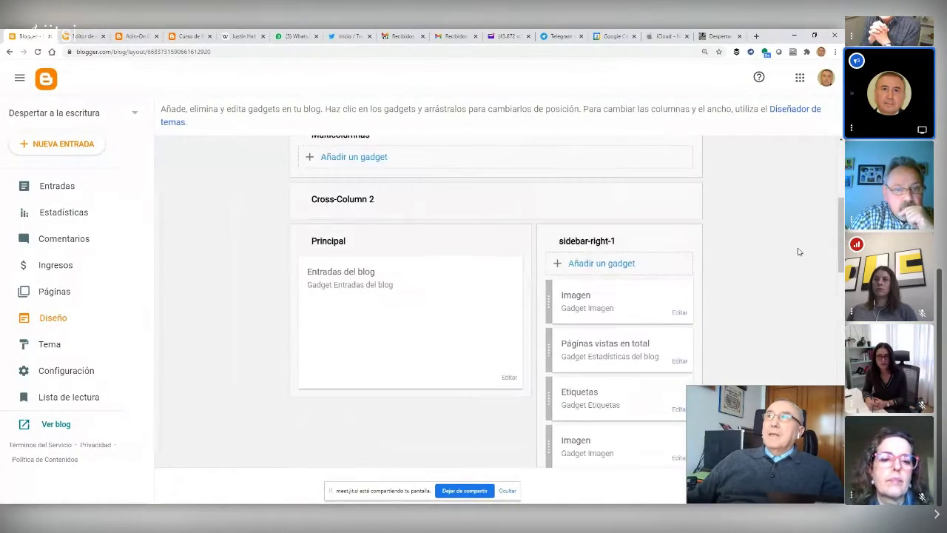
scroll(798, 251, up, 2)
scroll(774, 332, down, 2)
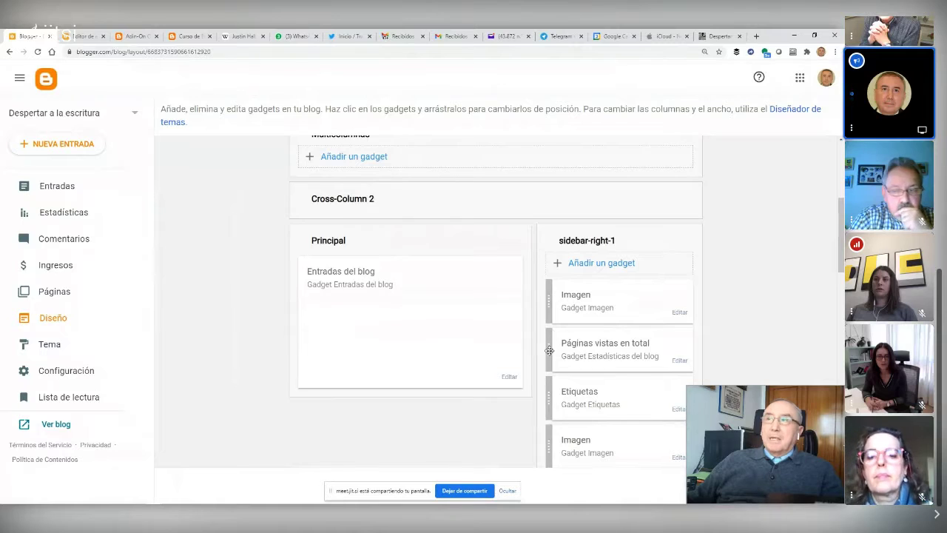
drag(549, 350, 554, 293)
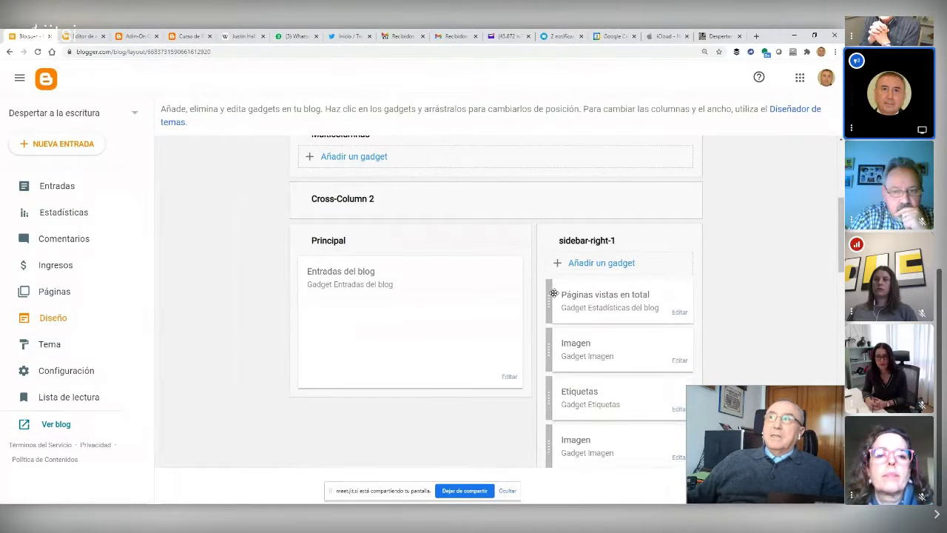
Step: Examine the layout's remaining sidebar gadgets and footer sections down to Pie de página, and return to Barra de navegación
scroll(758, 242, down, 5)
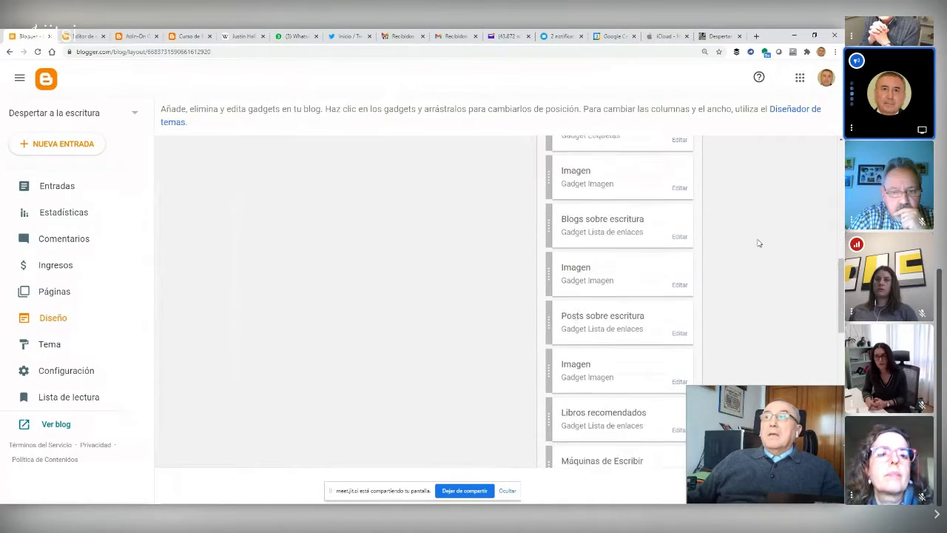
scroll(758, 243, down, 7)
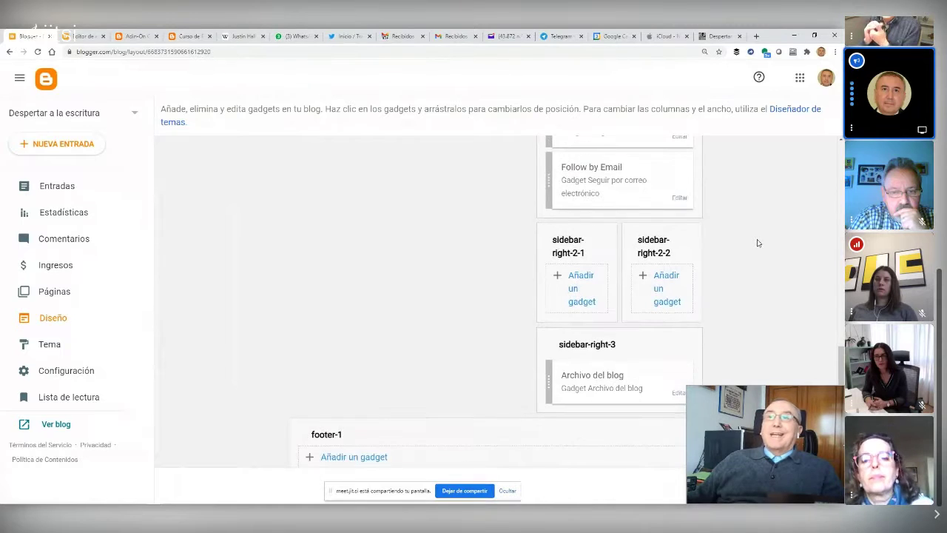
scroll(754, 246, down, 2)
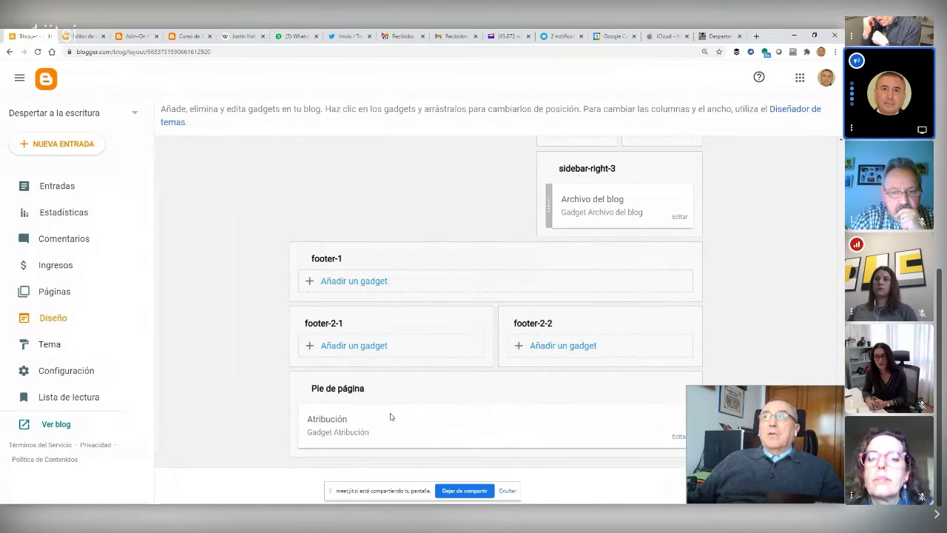
scroll(758, 317, up, 8)
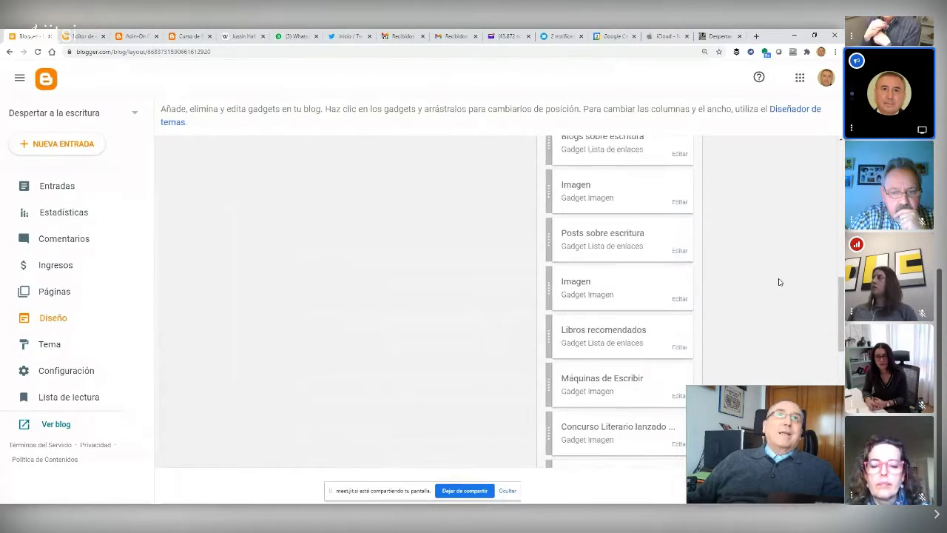
scroll(777, 301, up, 2)
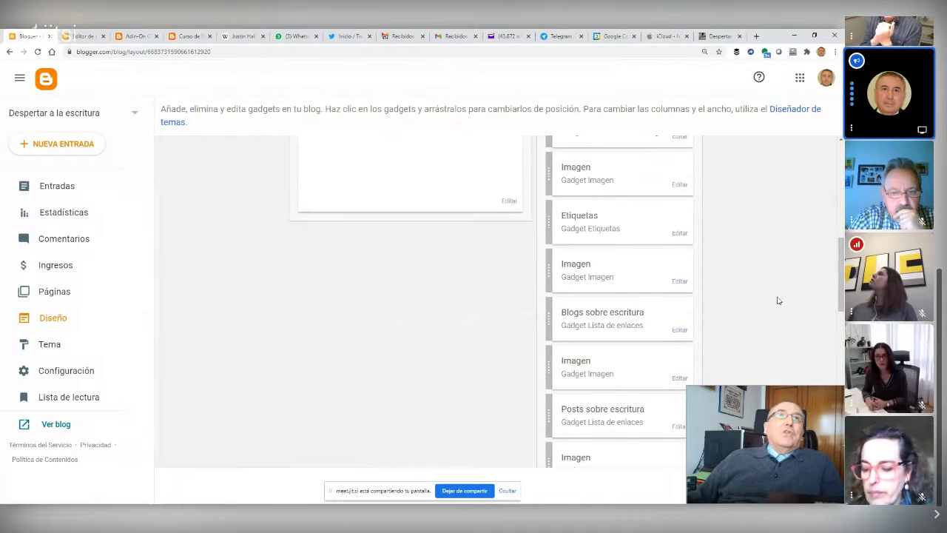
scroll(777, 299, up, 5)
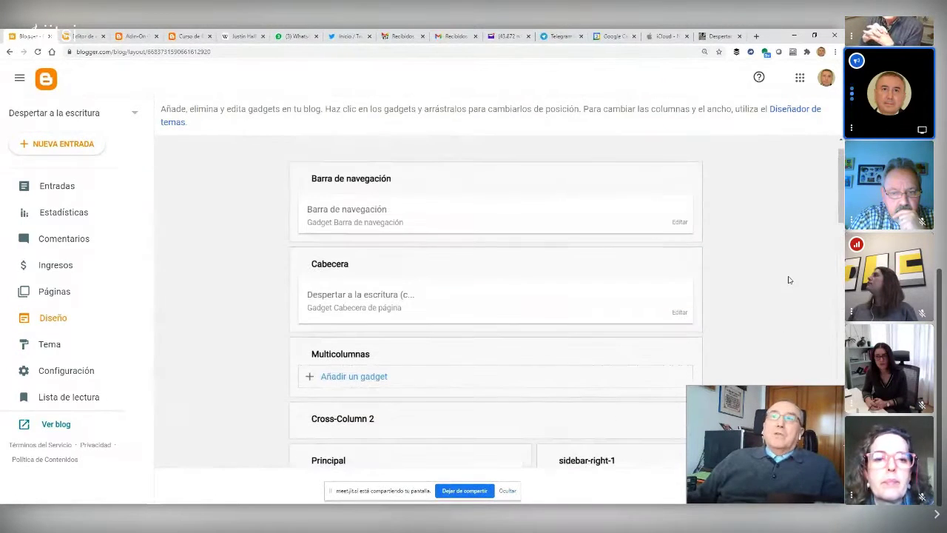
scroll(789, 274, up, 1)
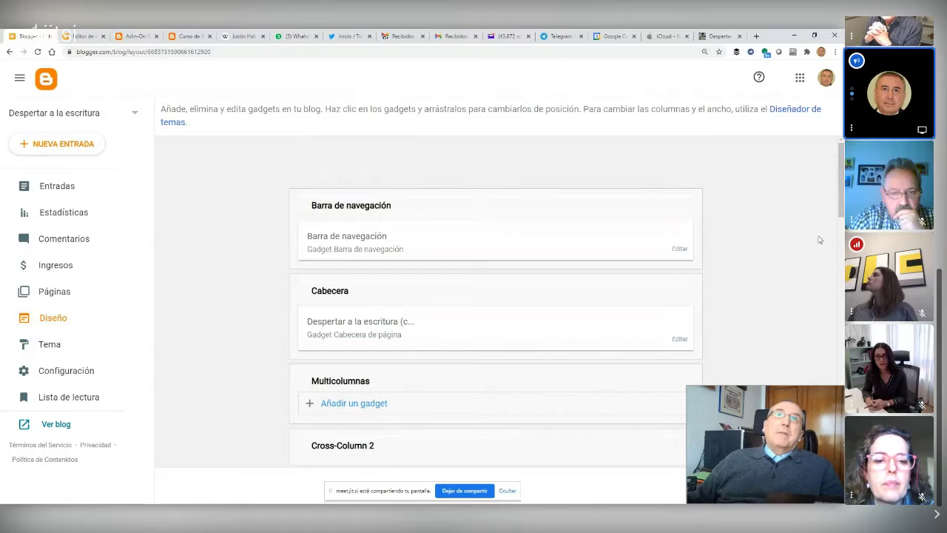
click(63, 217)
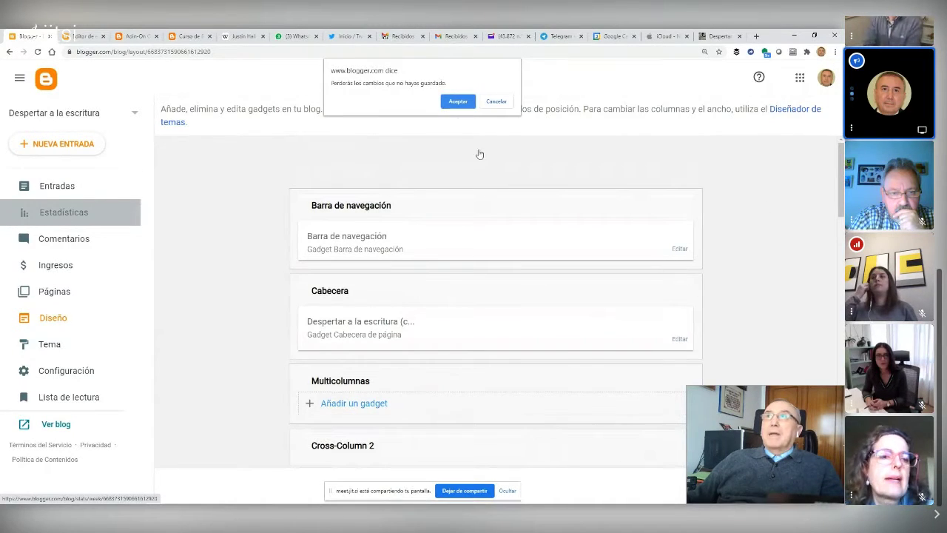
click(497, 101)
scroll(794, 320, down, 1)
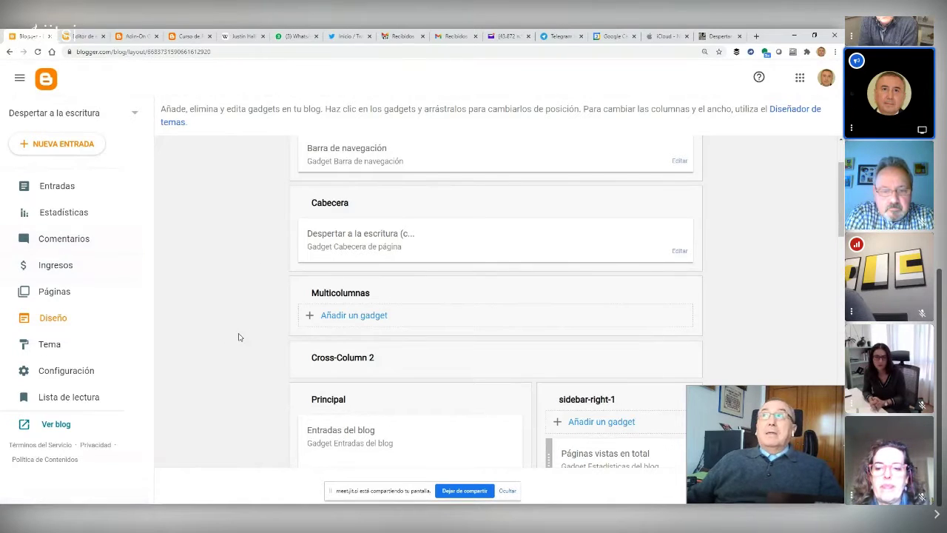
Step: Check the blog's Páginas section, and compare the published "Despertar a la escritura" page with the Adin-On Gipuzkoa blog's header
click(54, 295)
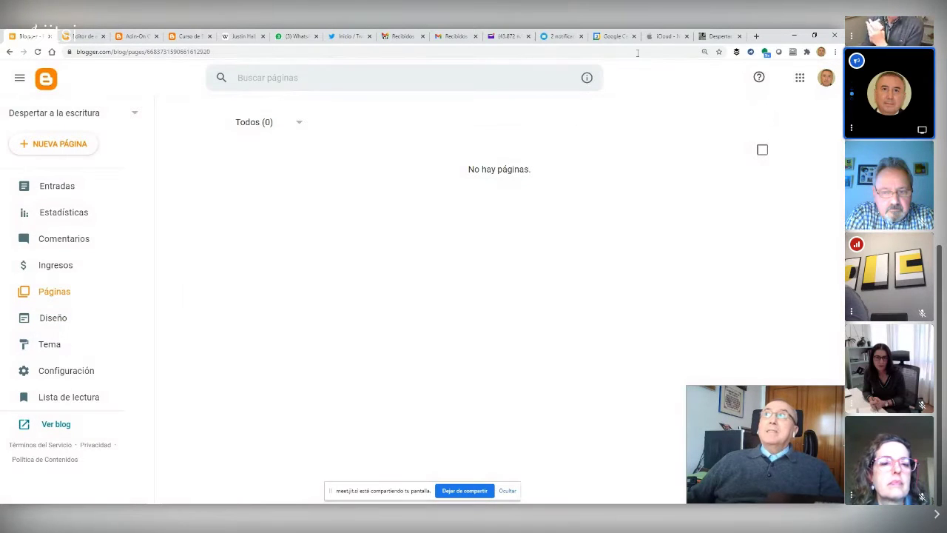
click(716, 35)
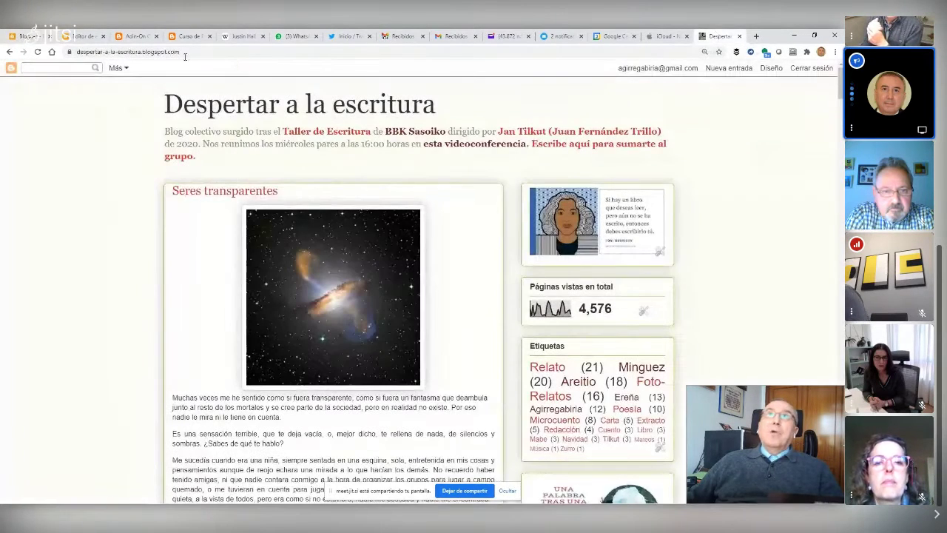
click(141, 41)
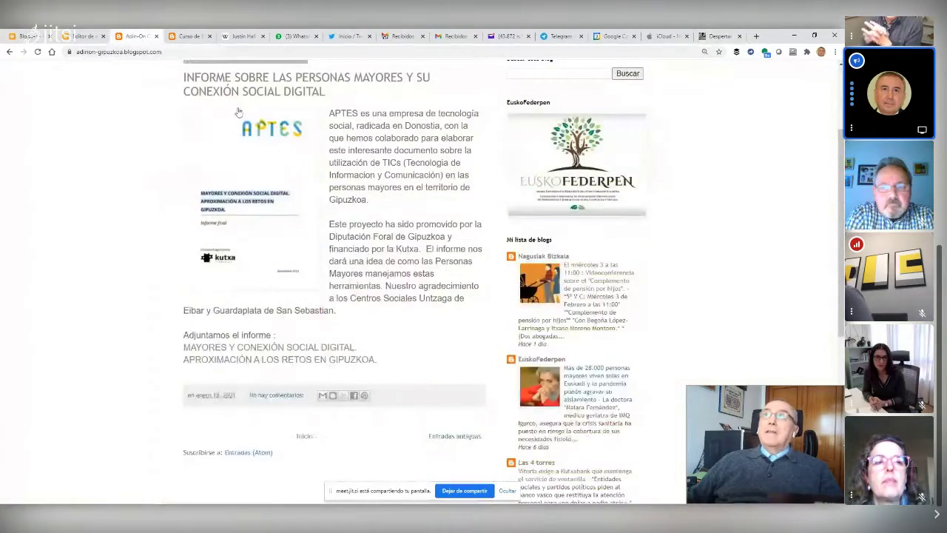
scroll(449, 227, up, 3)
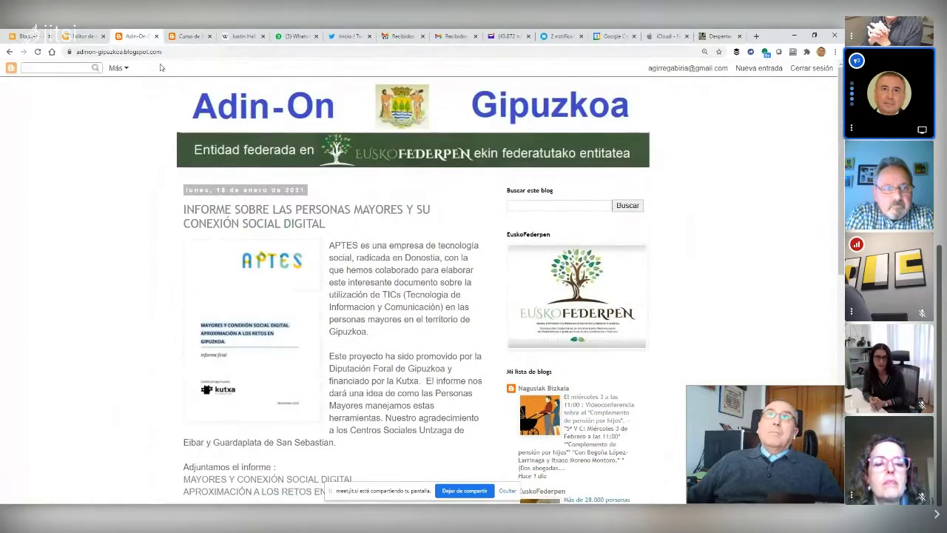
Step: Open the Nagusiak Bizkaia blog at nagusiakbizkaia.blogspot.com and review its Ciclo Vídeo Conferencias page
click(181, 52)
text(nag)
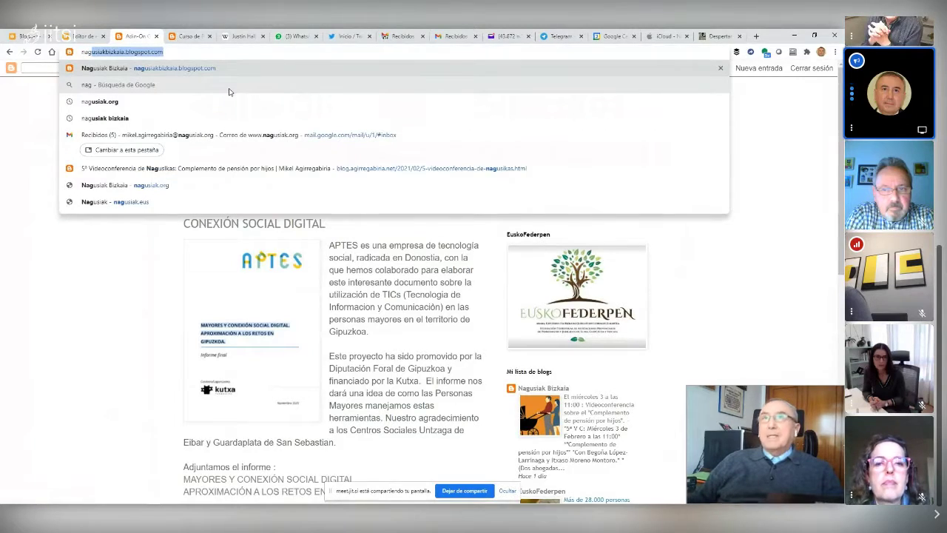
key(Return)
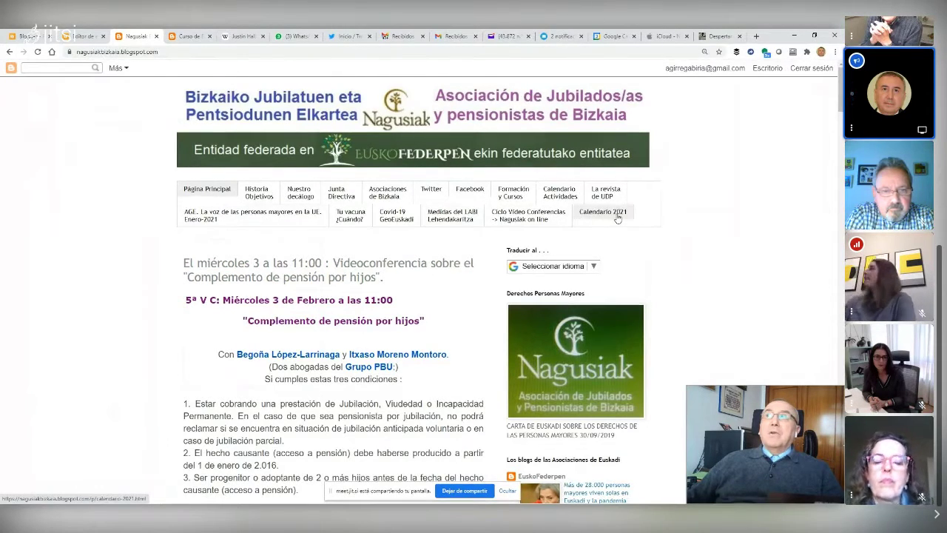
click(524, 220)
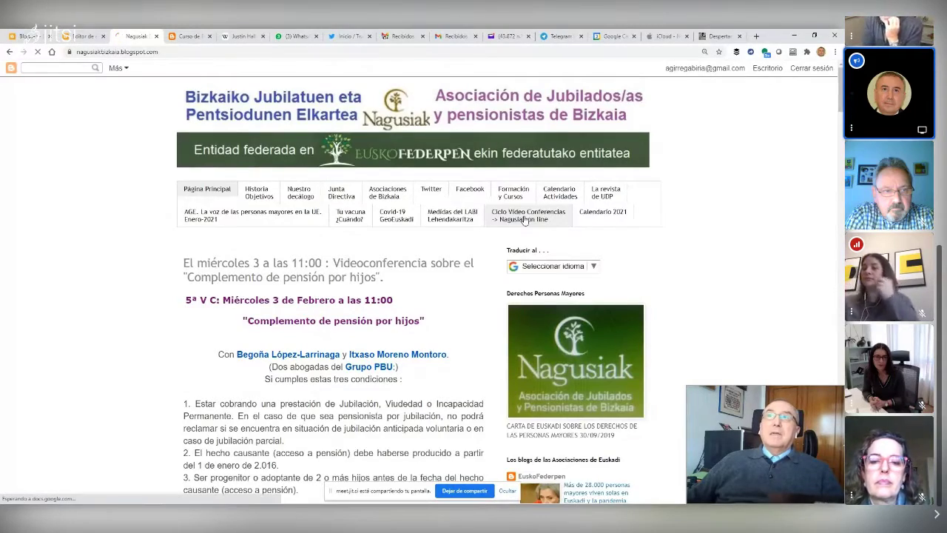
scroll(320, 223, down, 2)
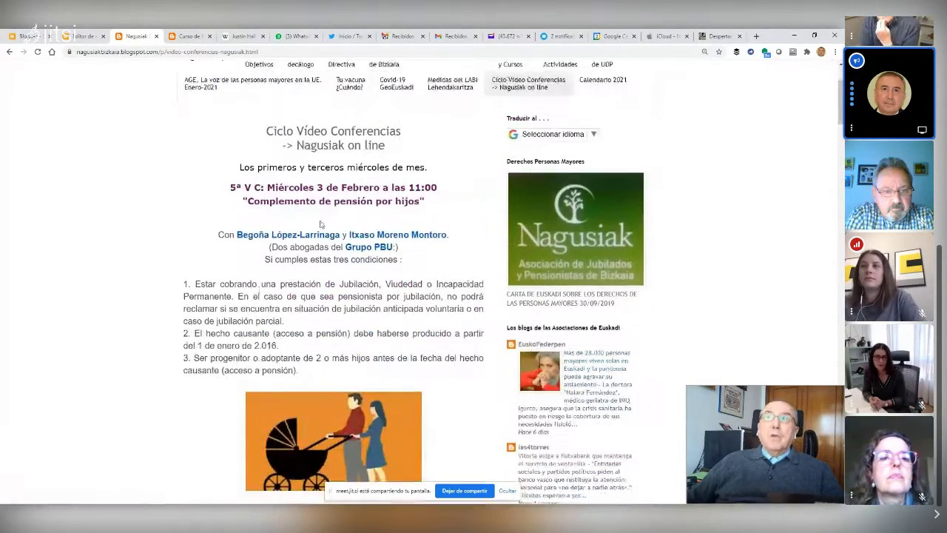
scroll(416, 293, down, 1)
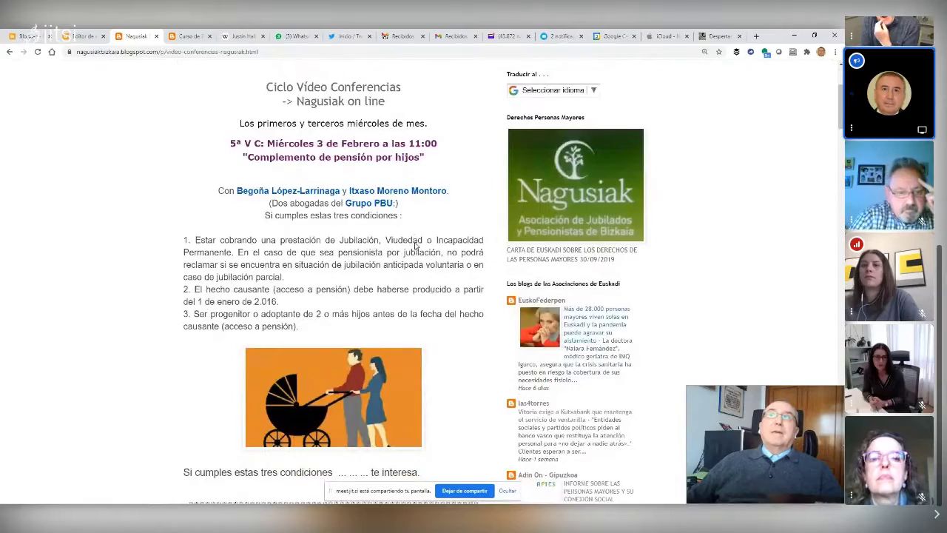
scroll(416, 244, up, 4)
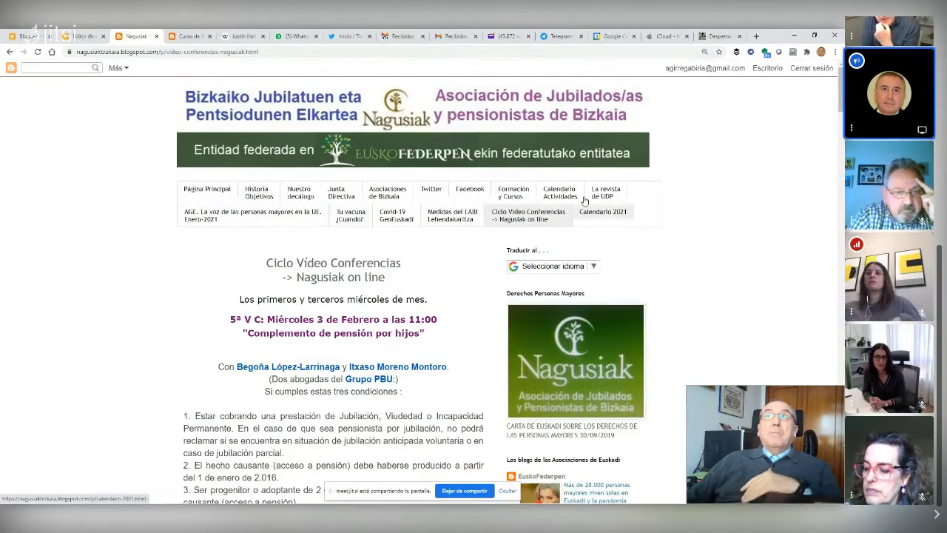
Step: Review the Nagusiak Bizkaia blog's Junta Directiva page and its Nuestro decálogo page
click(341, 193)
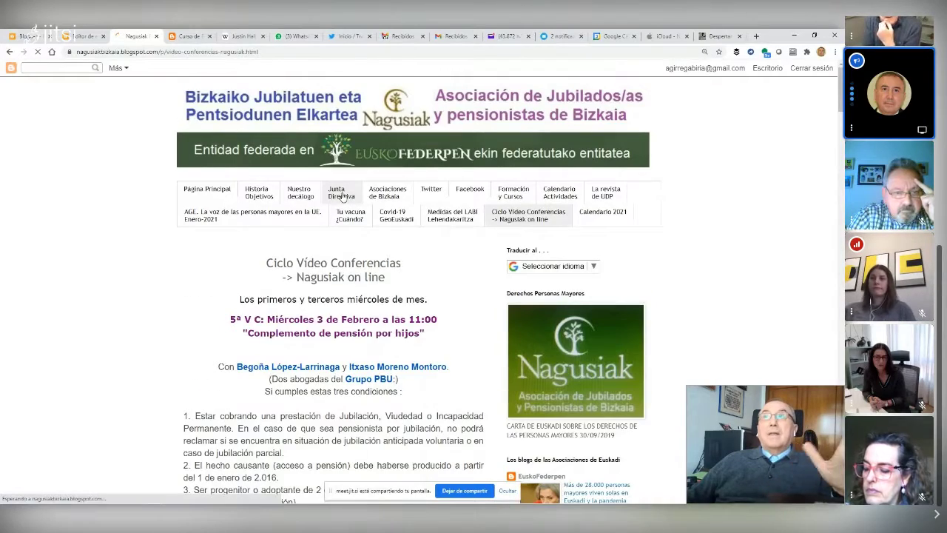
scroll(314, 302, down, 3)
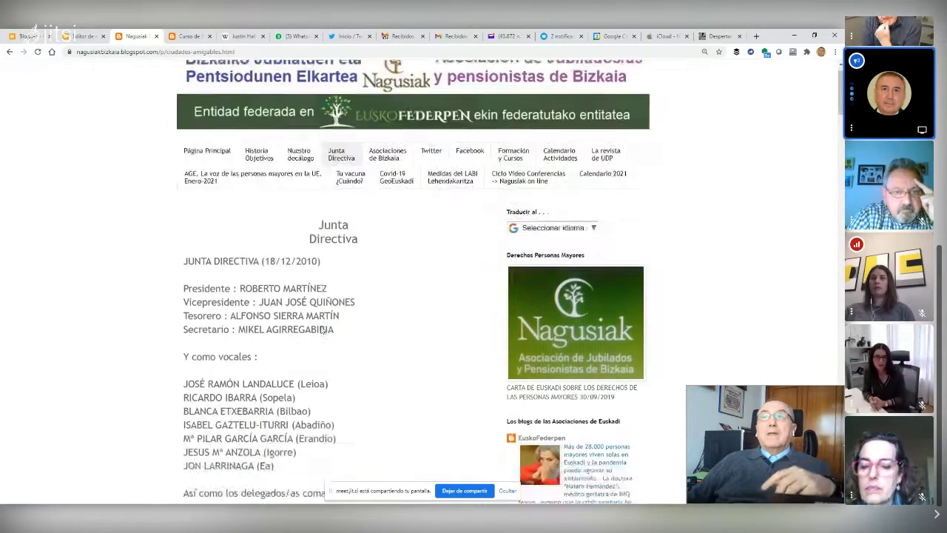
scroll(304, 222, up, 3)
click(300, 199)
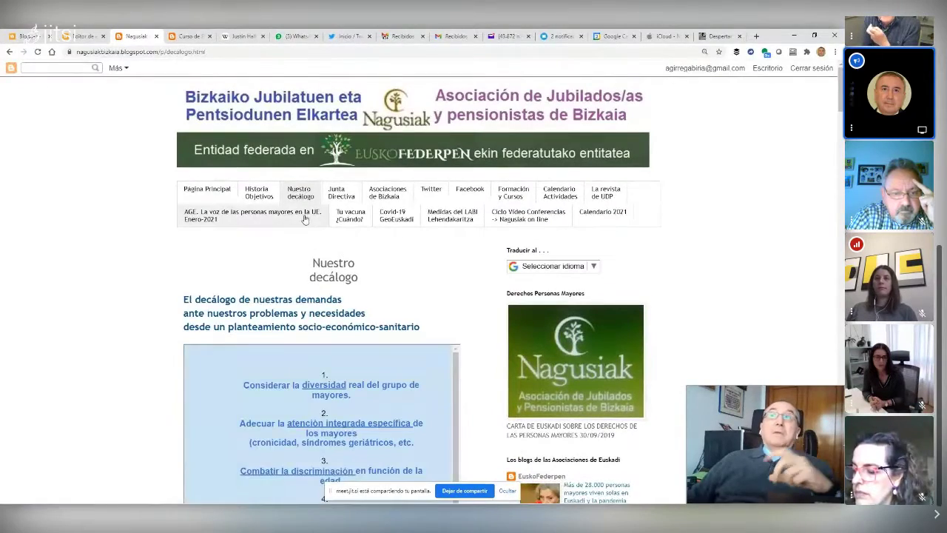
scroll(696, 195, down, 2)
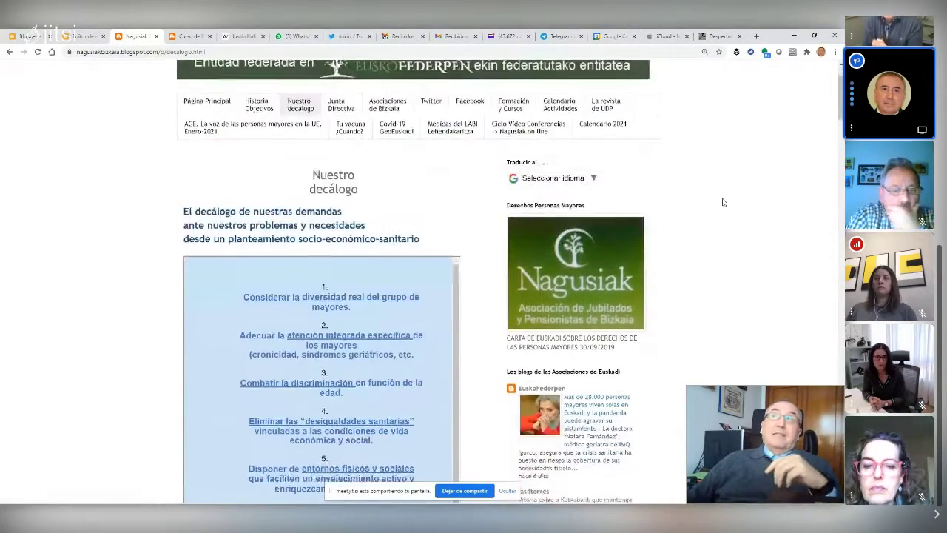
scroll(711, 214, up, 2)
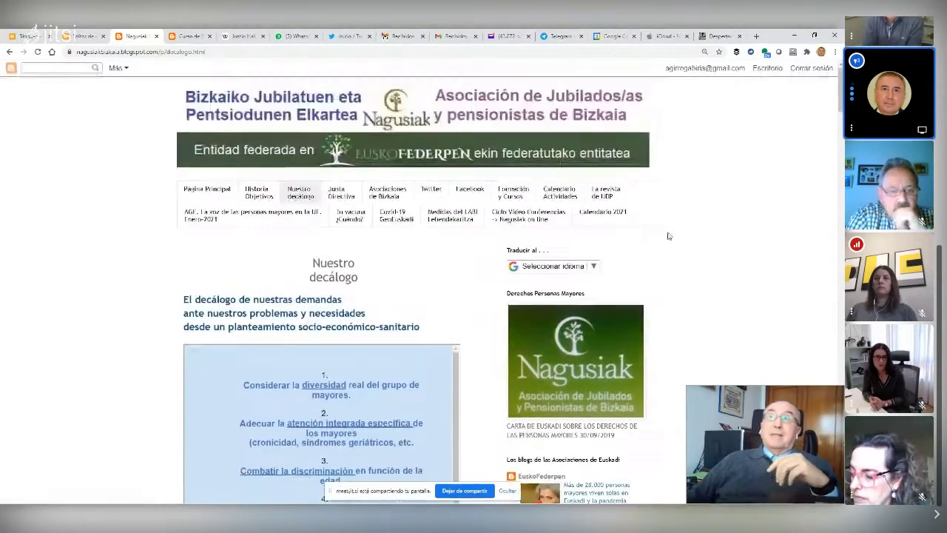
Step: View the photo slideshow on the blog's Calendario 2021 page, and open the Calendario Actividades page
click(595, 216)
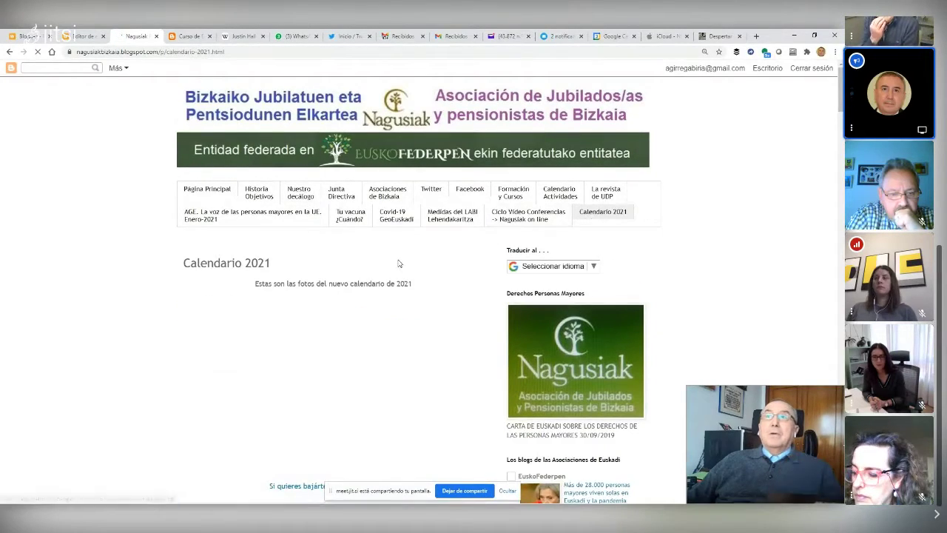
scroll(384, 282, down, 3)
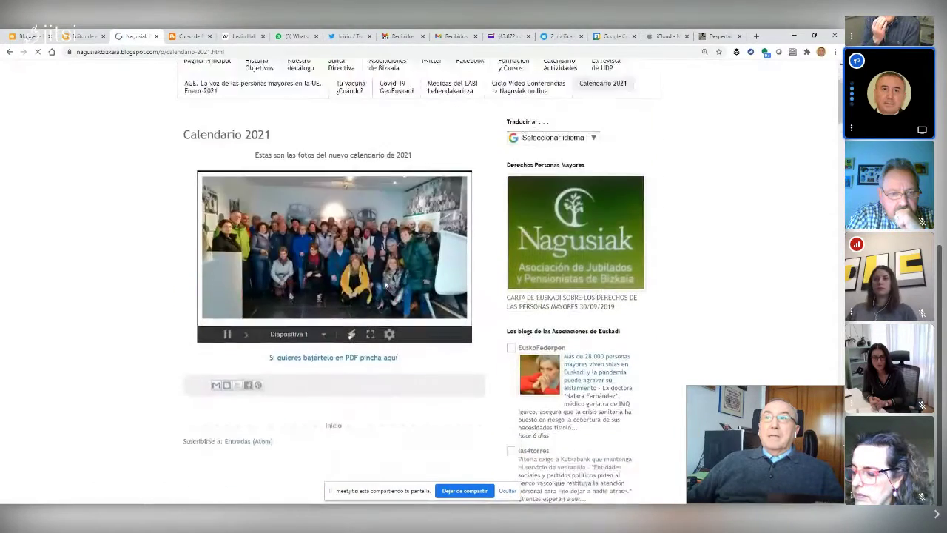
scroll(385, 285, up, 3)
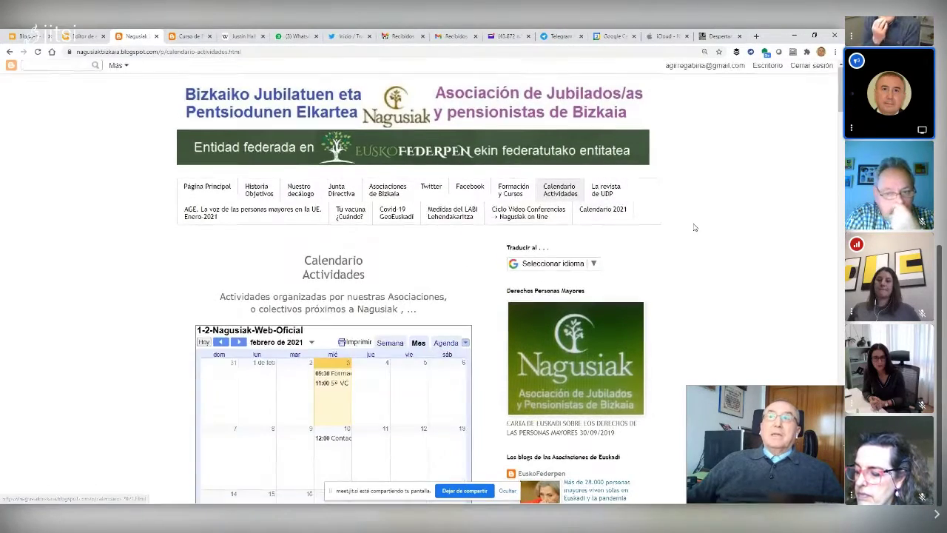
Step: Check the embedded activities calendar on the Calendario Actividades page, and switch to Google Calendar
scroll(418, 296, down, 2)
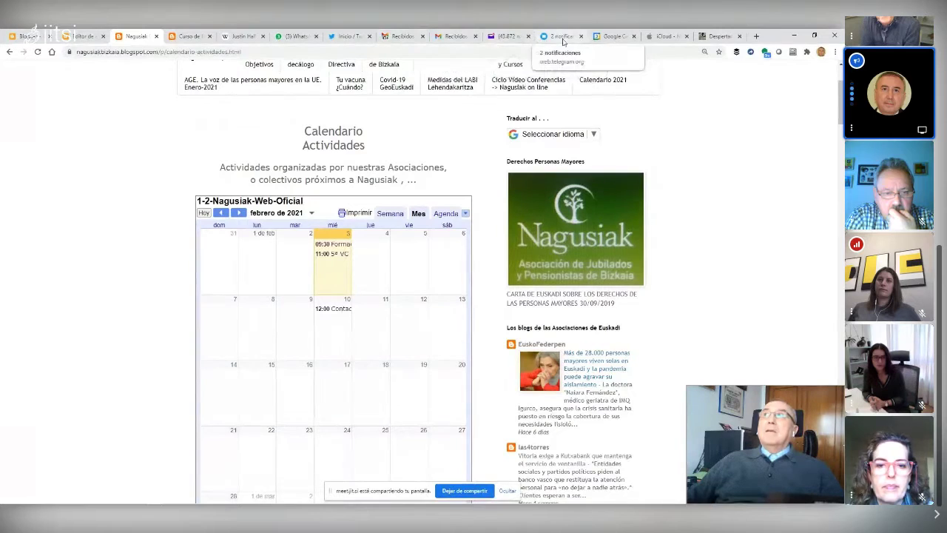
click(613, 36)
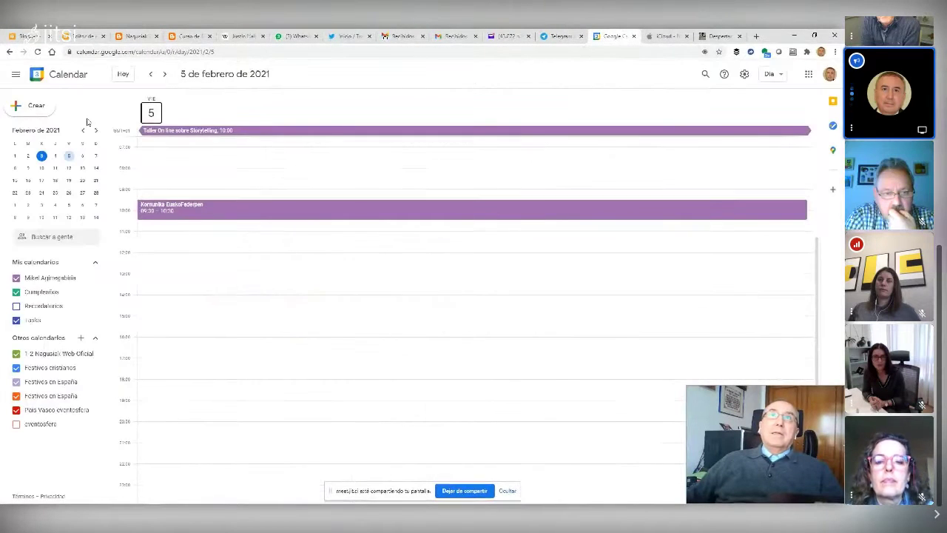